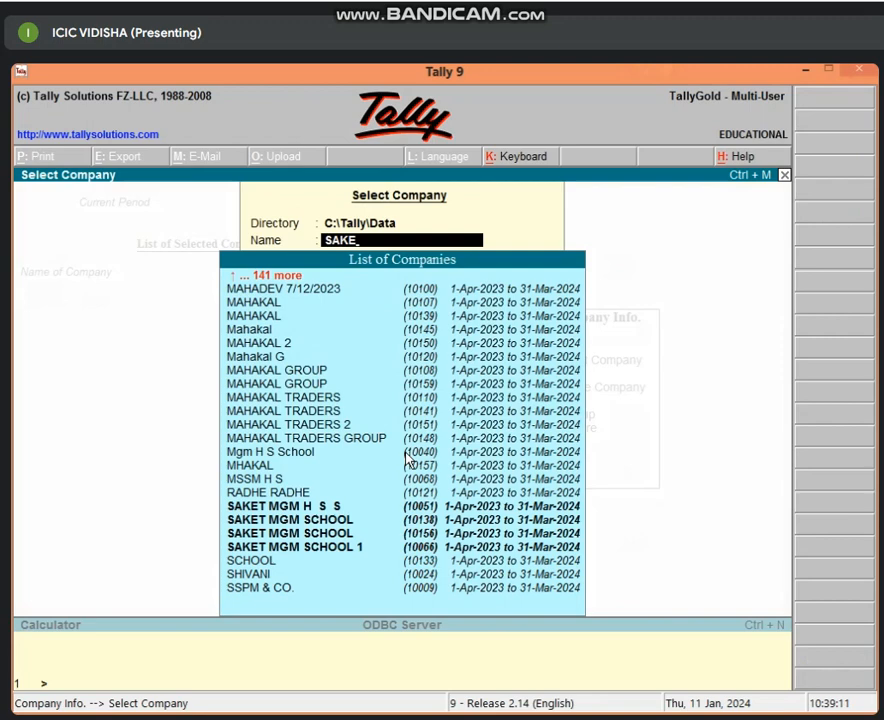
key(Down)
key(Down)
key(Return)
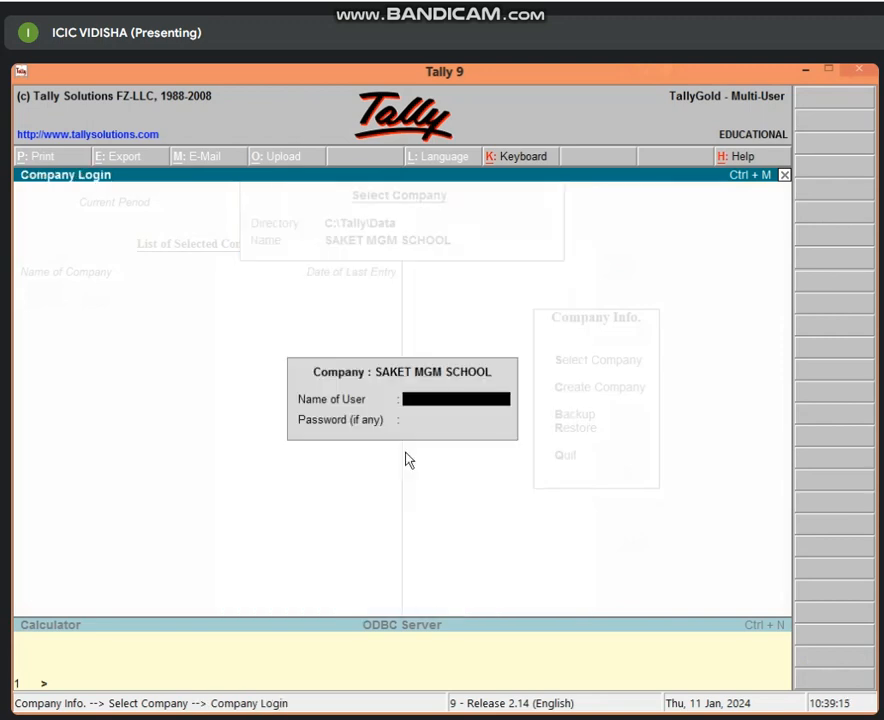
key(Escape)
key(Escape)
key(Escape)
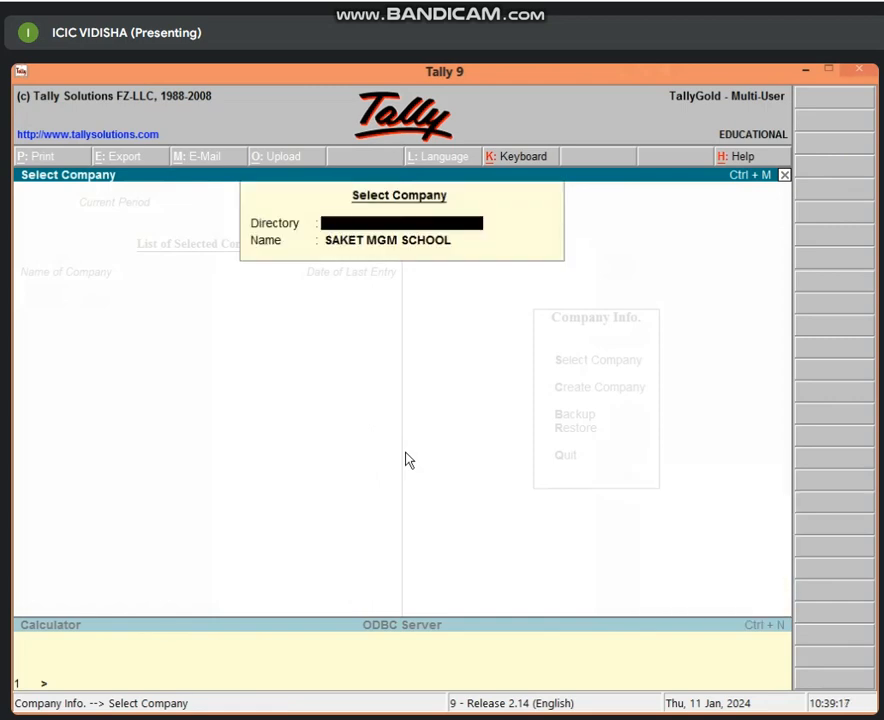
Select the company SAKET MGM SCHOOL from C:\Tally\Data and log in with the user name and account password.
key(Return)
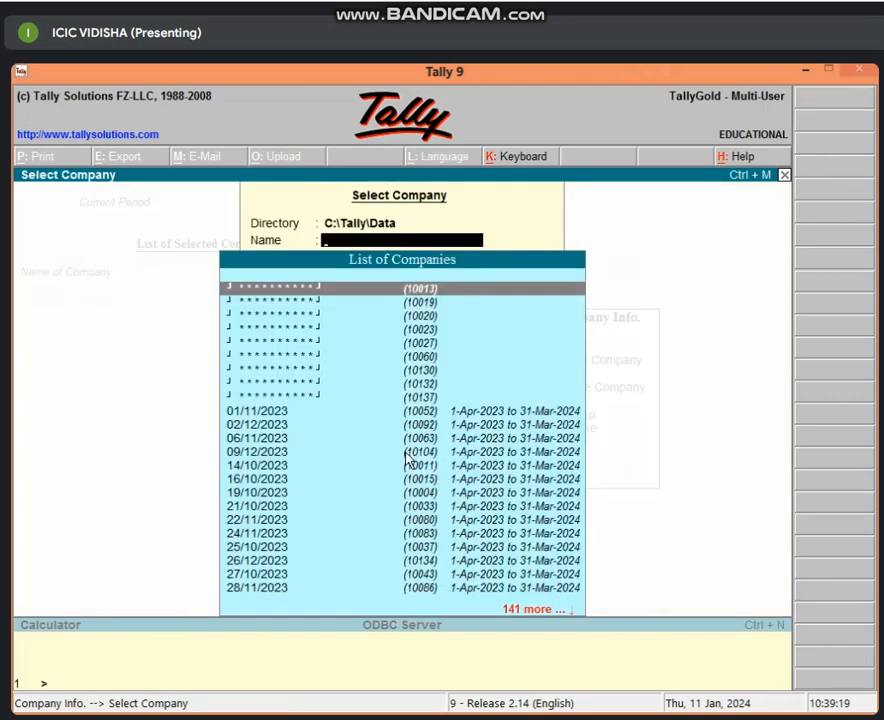
text(SA)
key(Down)
key(Down)
key(Down)
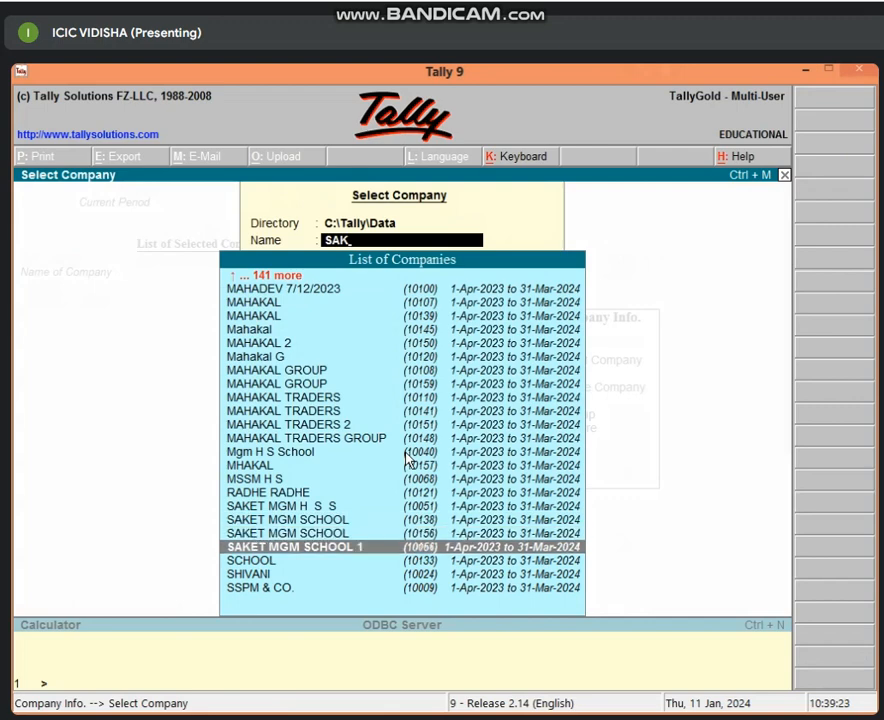
key(Up)
key(Up)
key(Return)
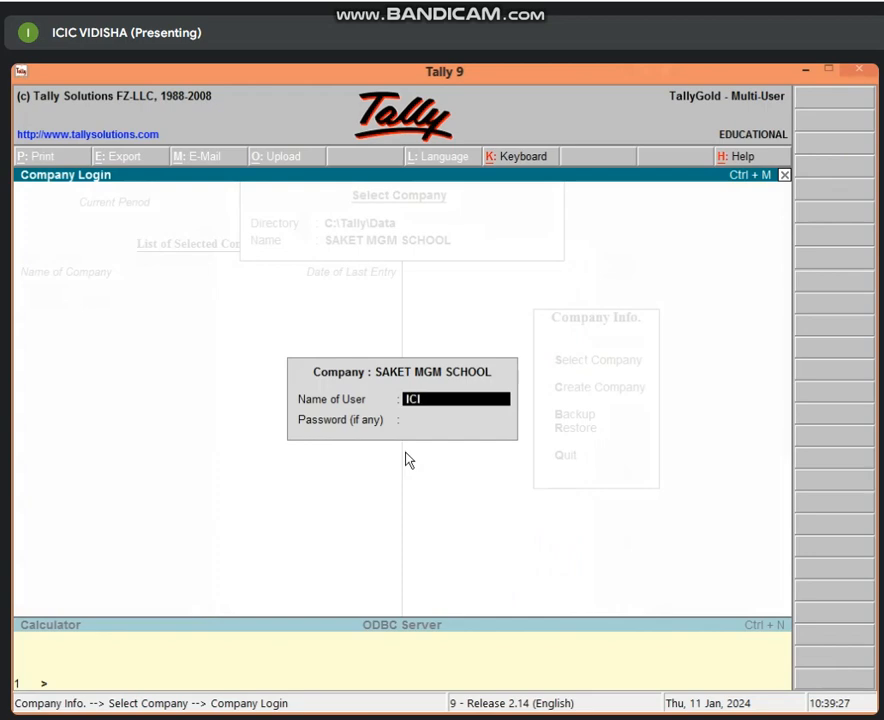
key(Return)
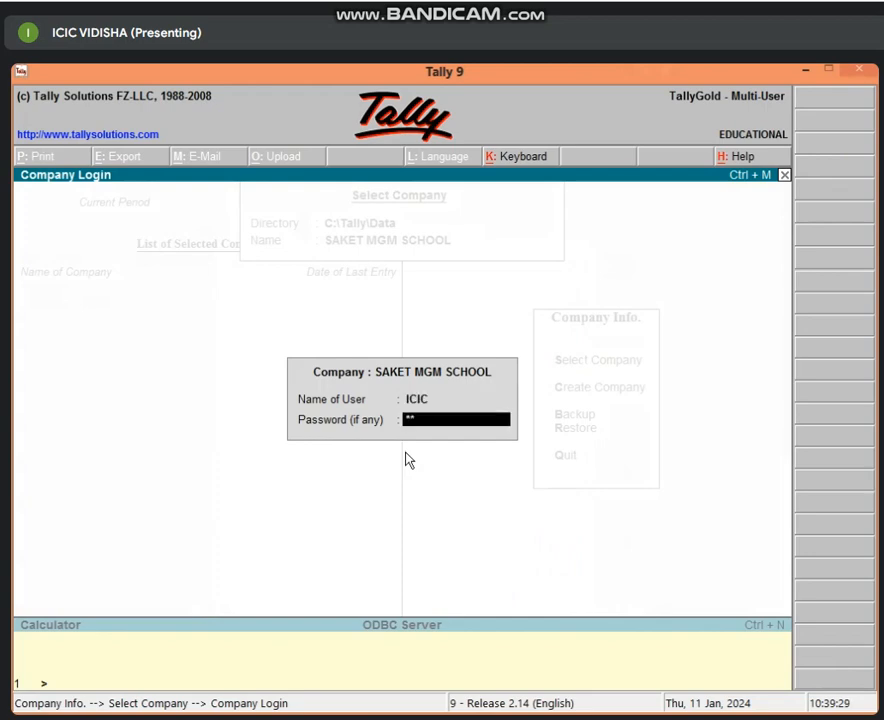
key(Return)
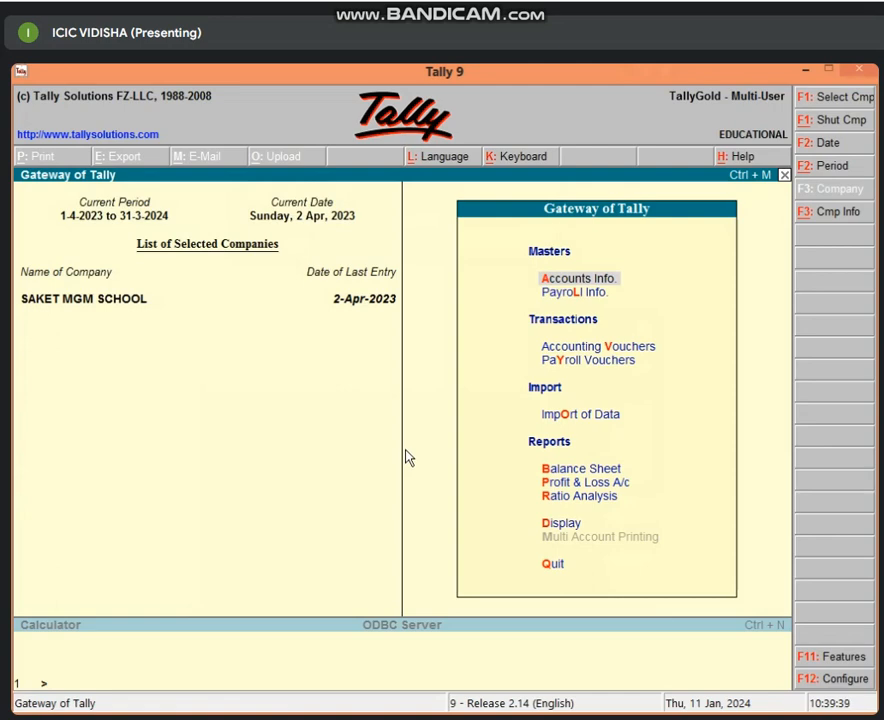
Switch to Excel and open the recent workbook NON BUSINESS TALLY stored on G:.
click(803, 70)
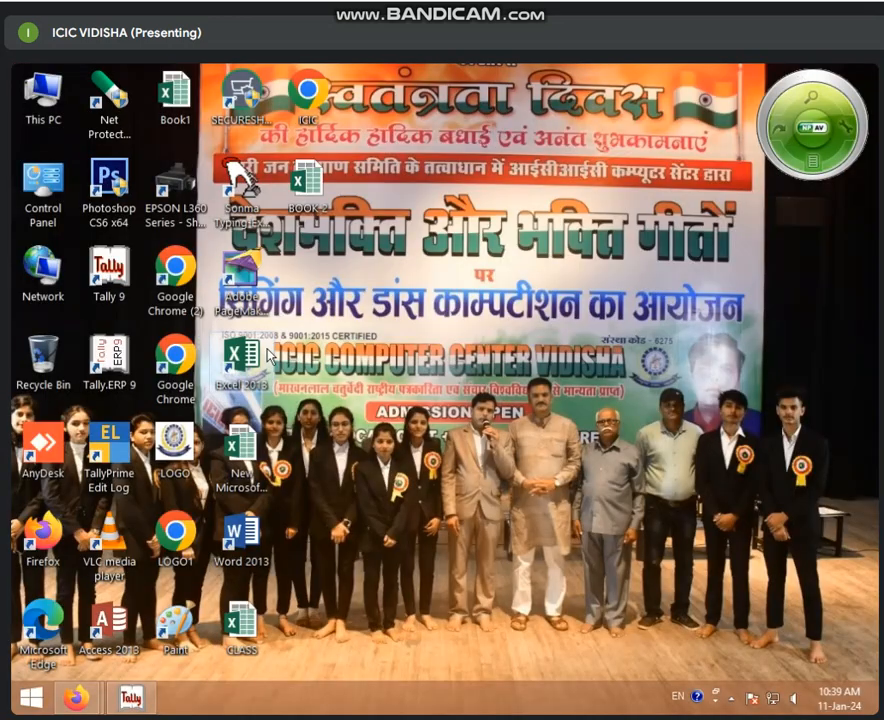
double_click(262, 355)
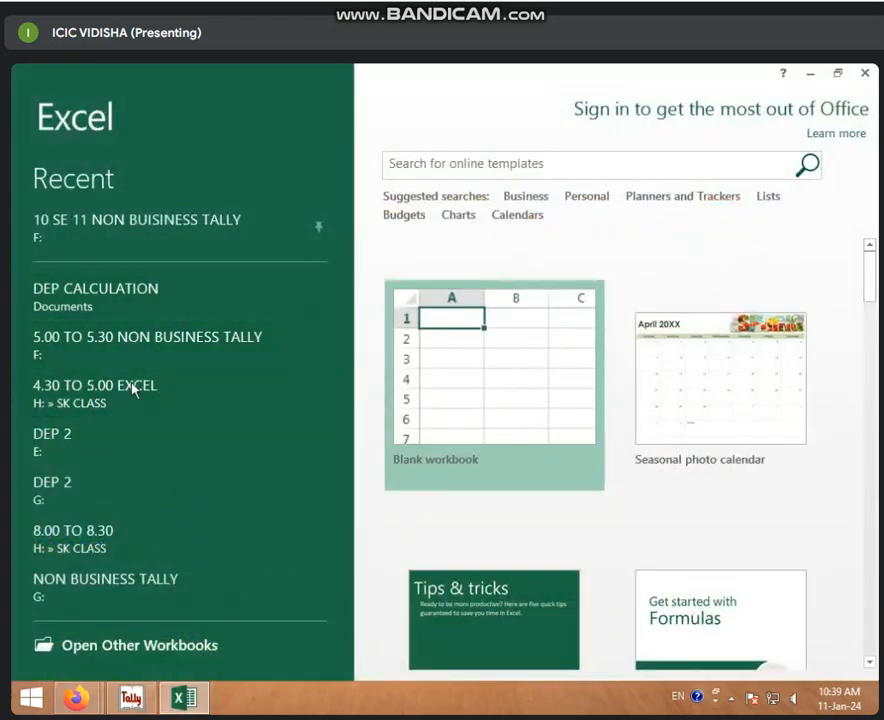
click(117, 592)
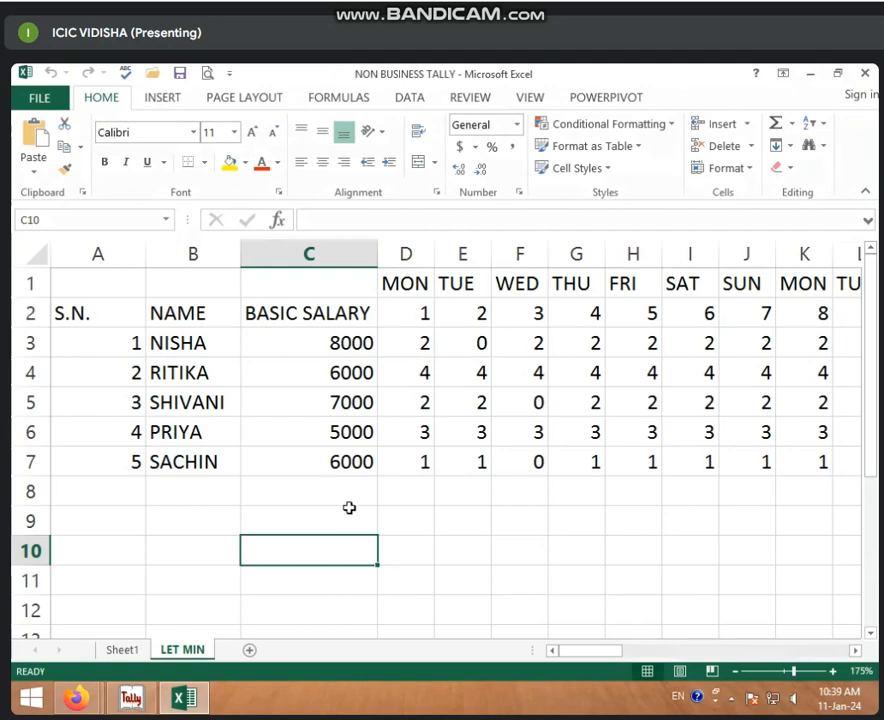
click(349, 508)
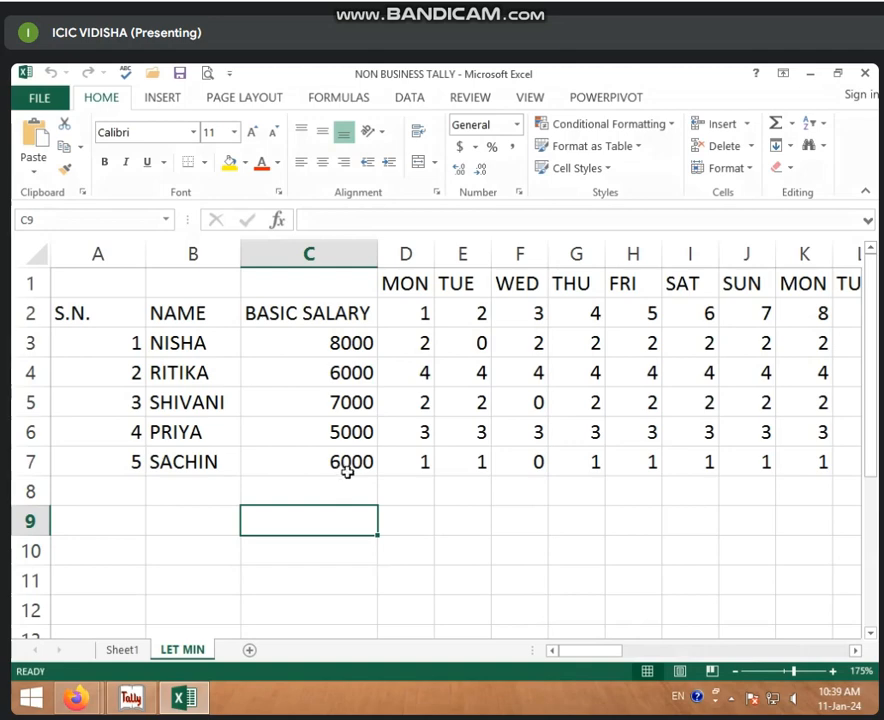
Rename the worksheet Sheet1 as SALARY PRESENT LIST.
click(124, 650)
click(170, 651)
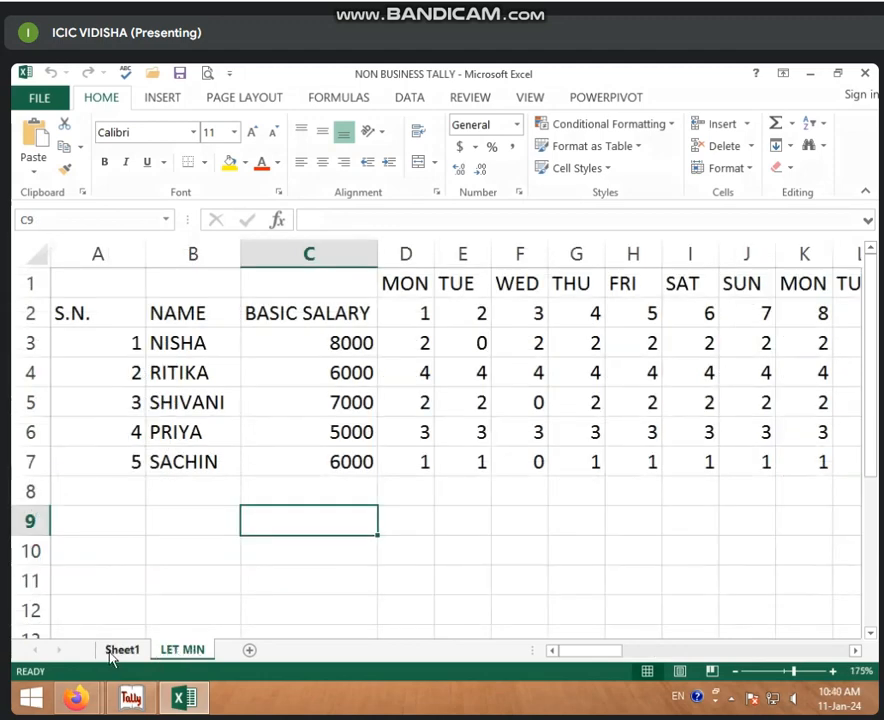
click(120, 651)
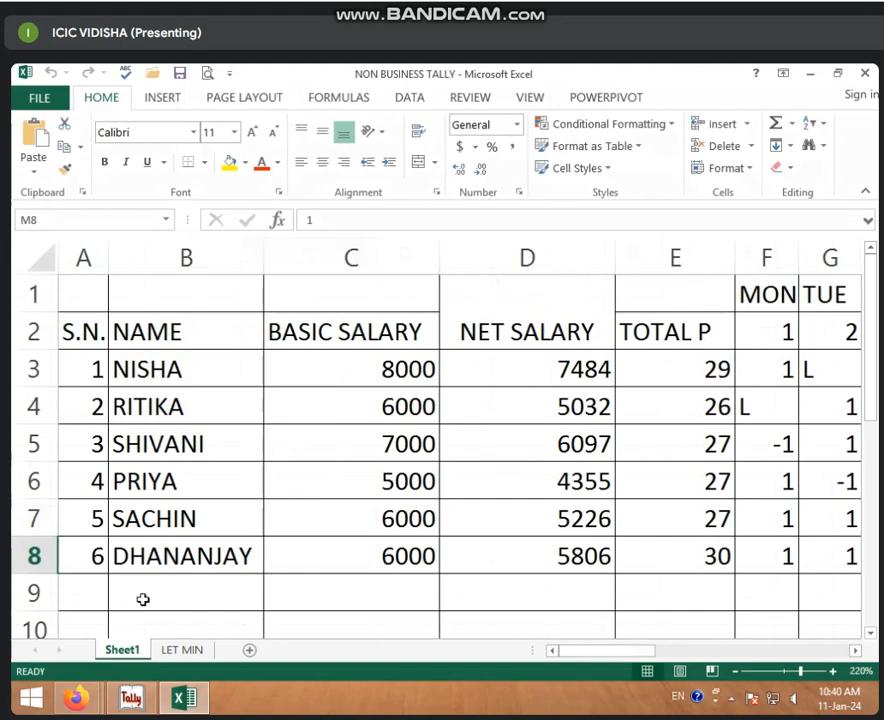
right_click(122, 652)
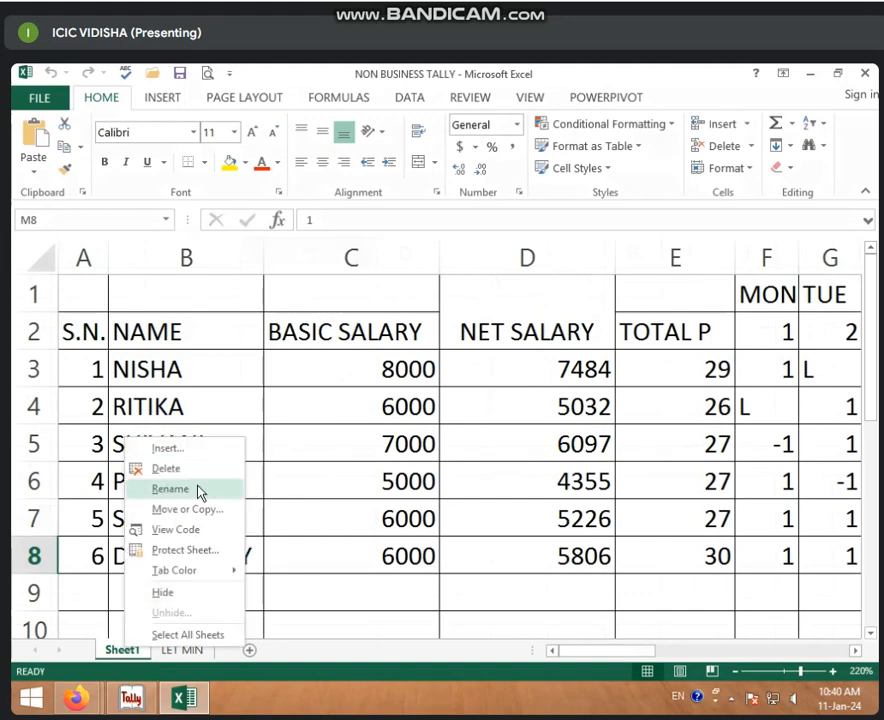
click(304, 596)
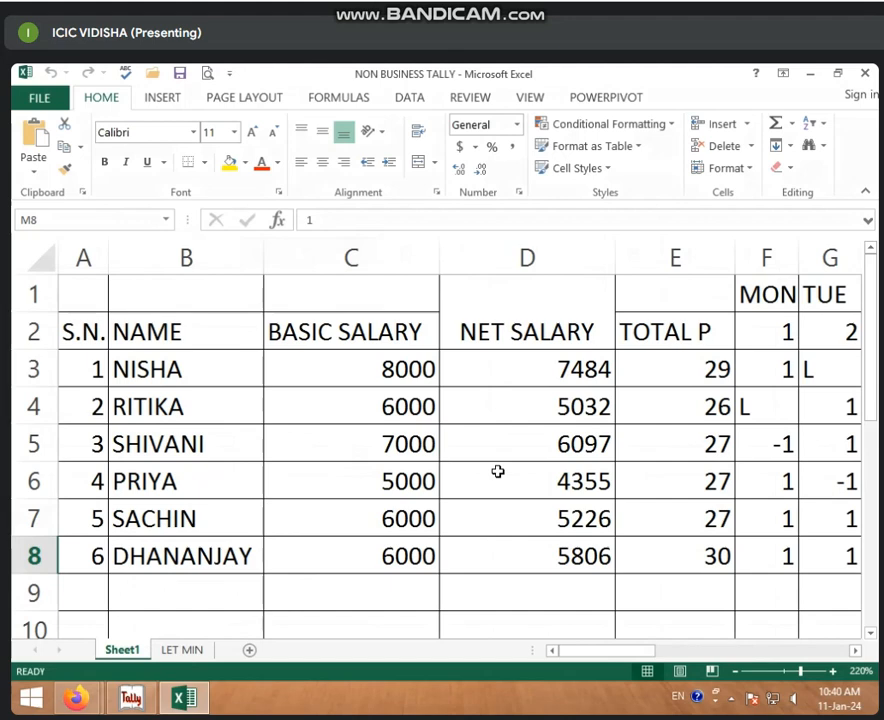
right_click(124, 648)
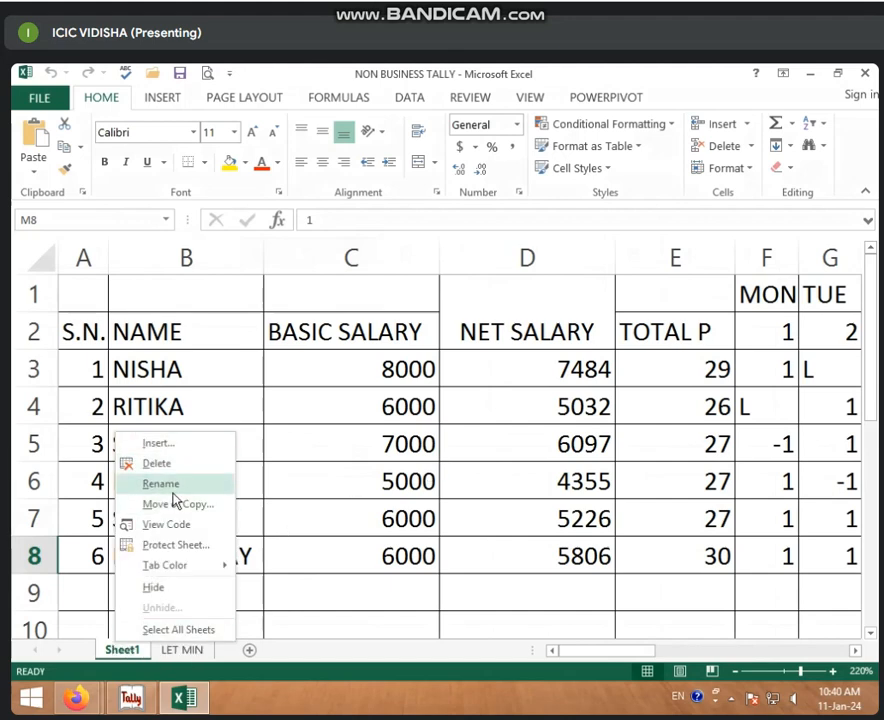
click(172, 486)
text(SALARY)
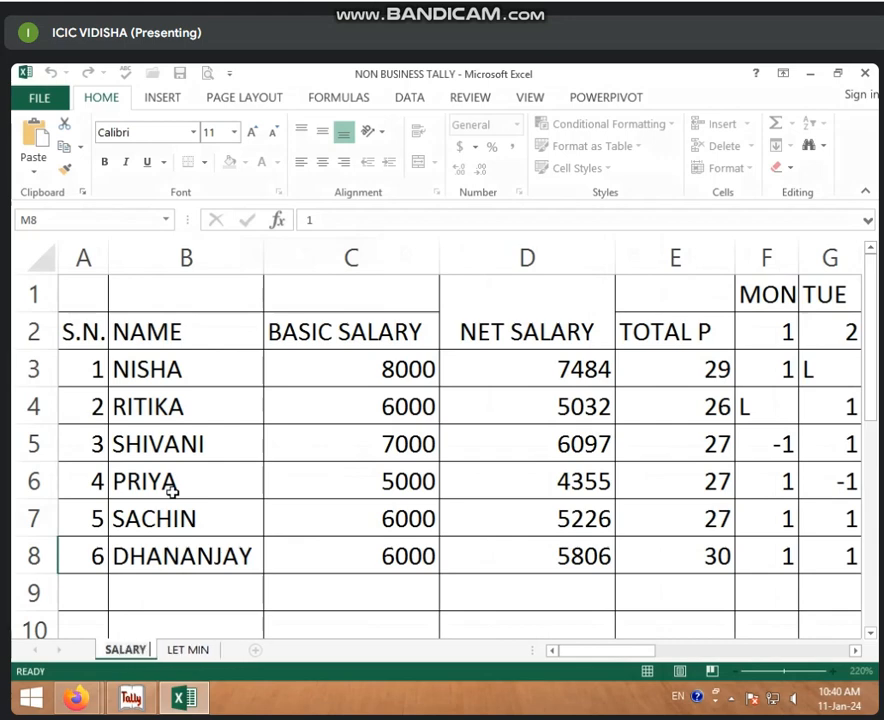
text( PRESE)
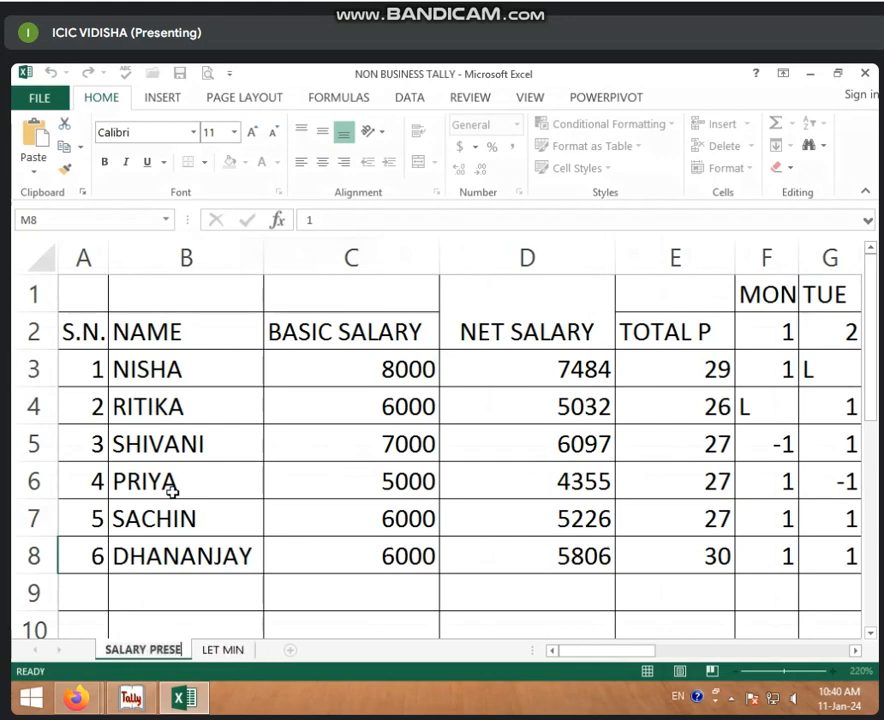
text(NT LIST)
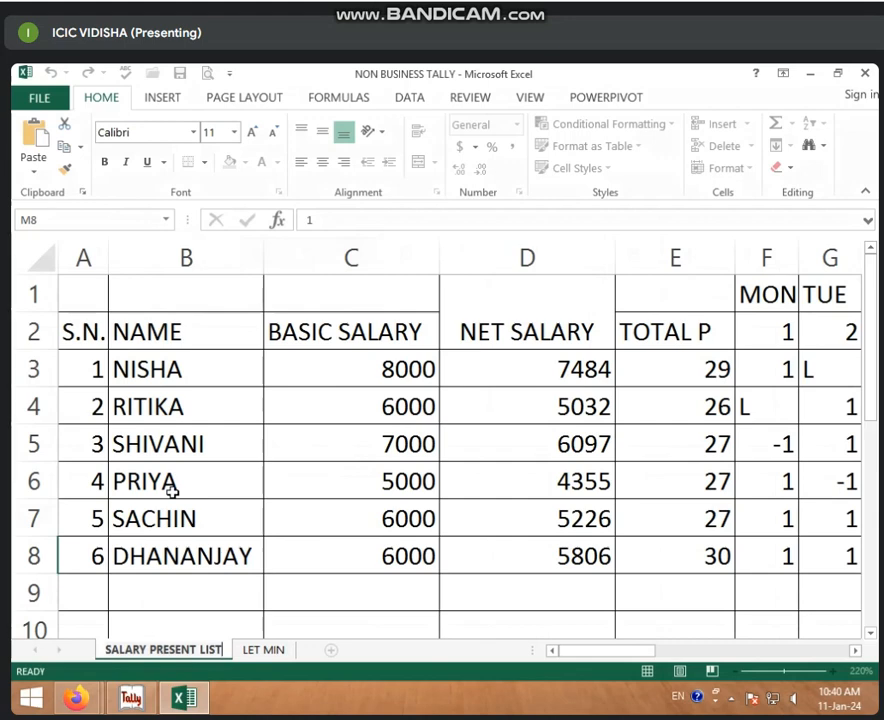
key(Return)
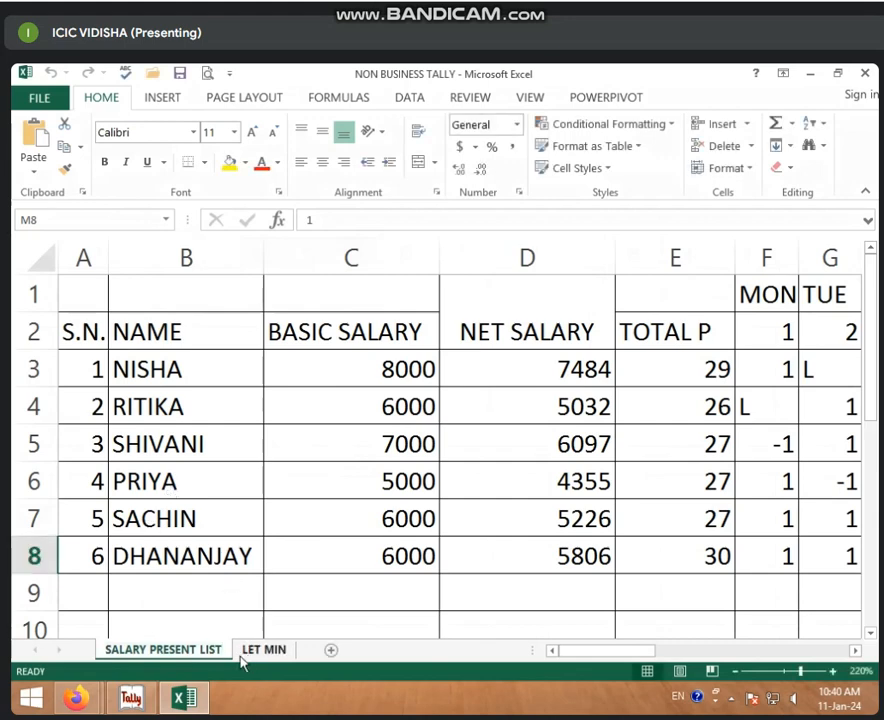
Examine the first employee's net salary formula on SALARY PRESENT LIST and the TOTAL LET MIN AMT formula on the LET MIN sheet.
click(350, 548)
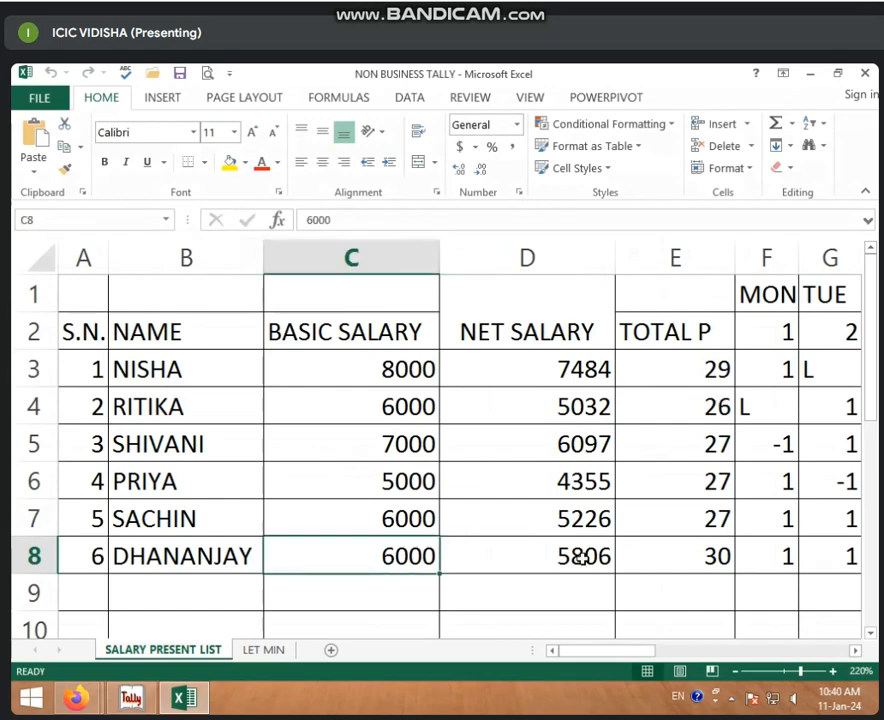
click(277, 658)
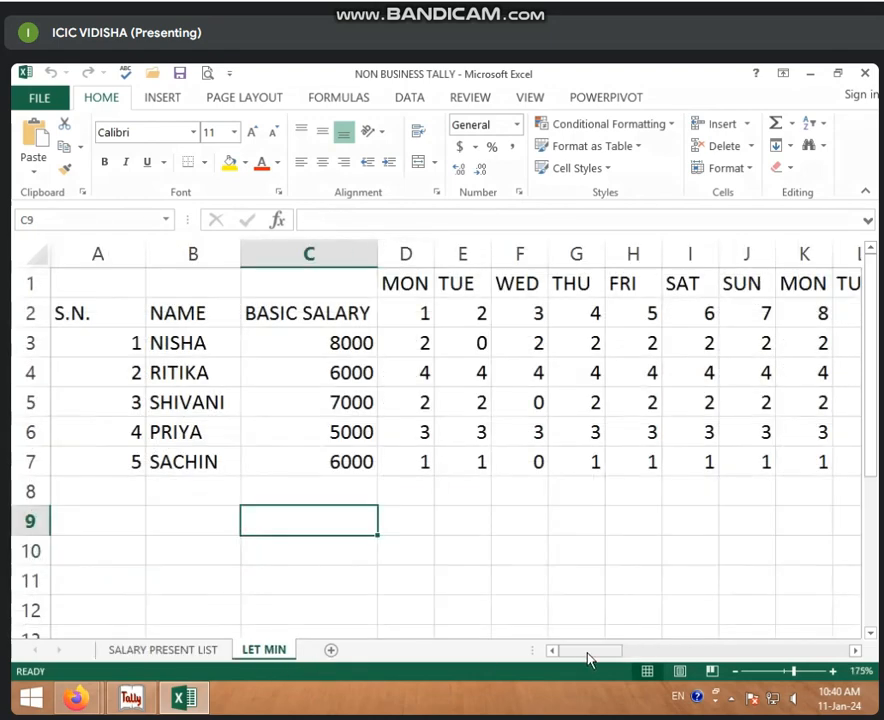
drag(590, 651, 829, 643)
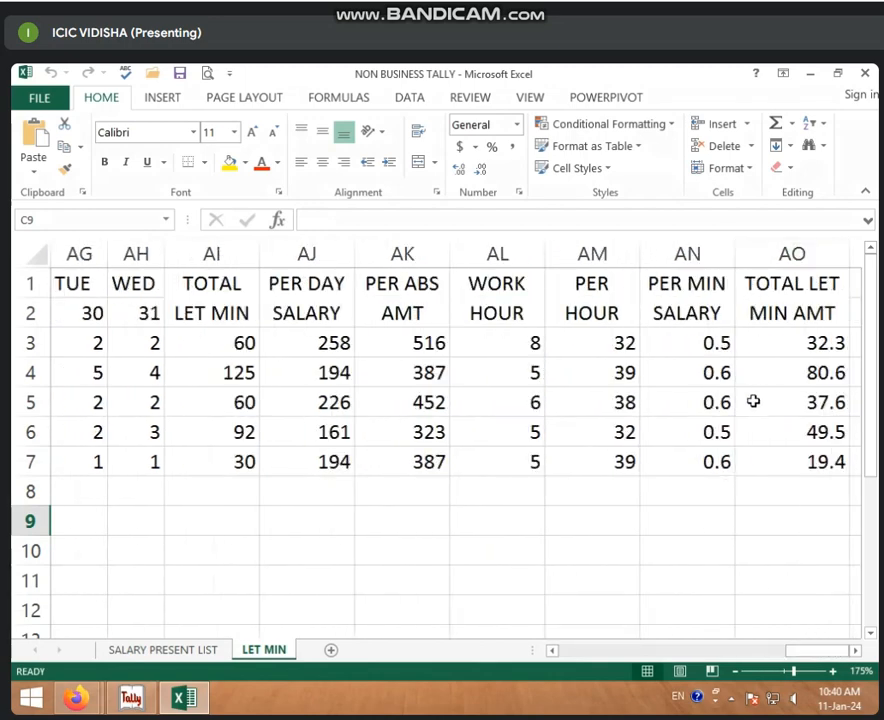
click(207, 651)
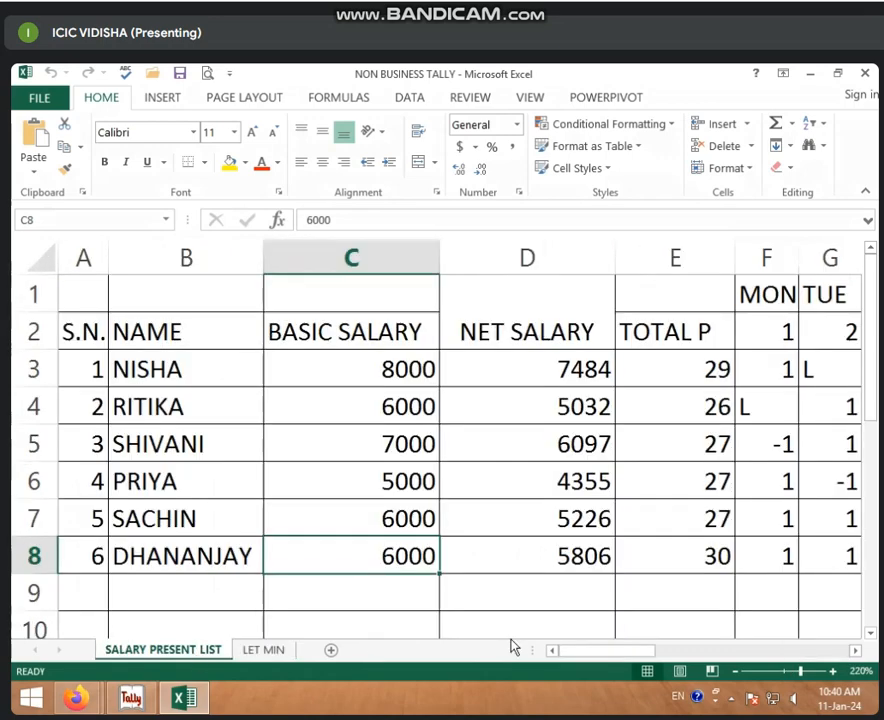
drag(588, 647, 604, 651)
click(368, 377)
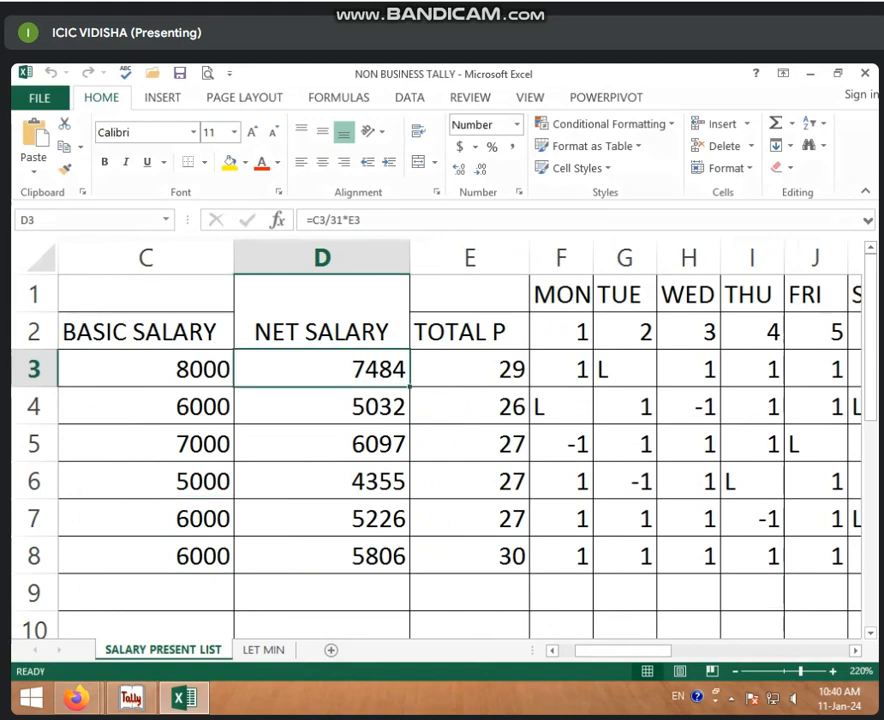
click(264, 649)
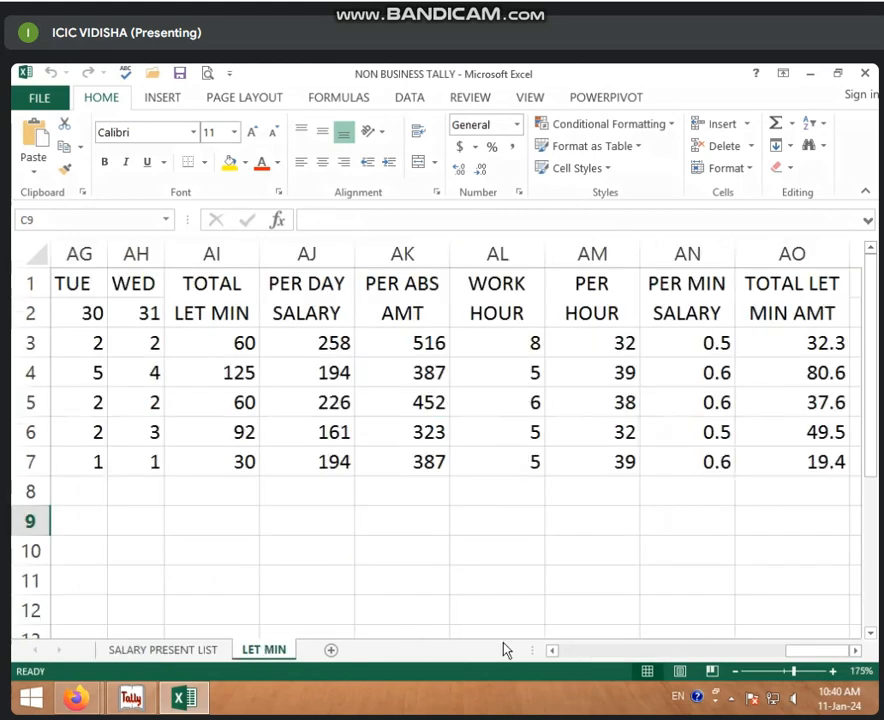
click(814, 342)
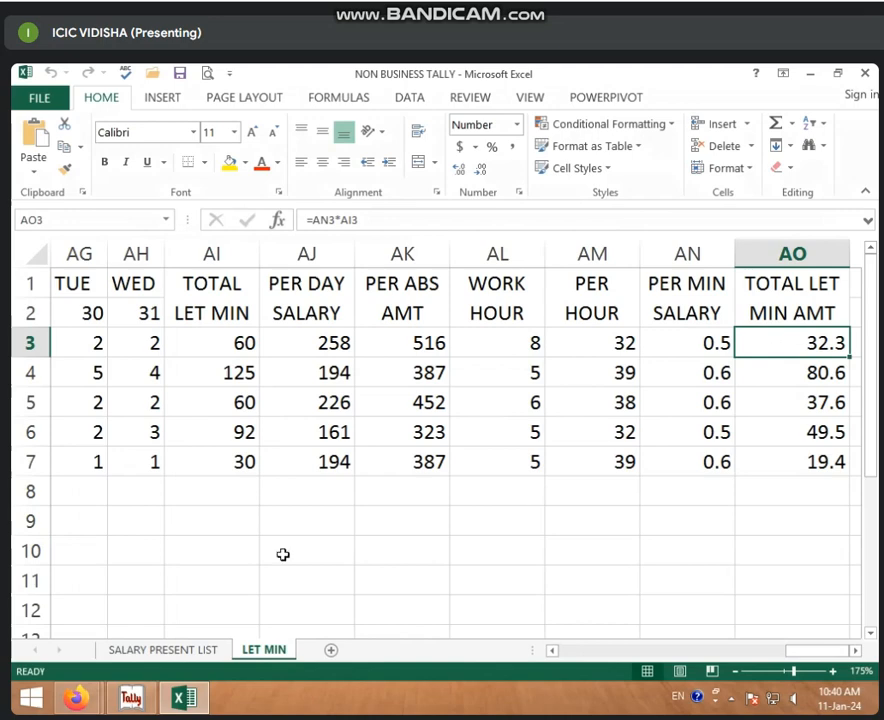
Insert a blank column before the NET SALARY column on the SALARY PRESENT LIST sheet.
click(150, 650)
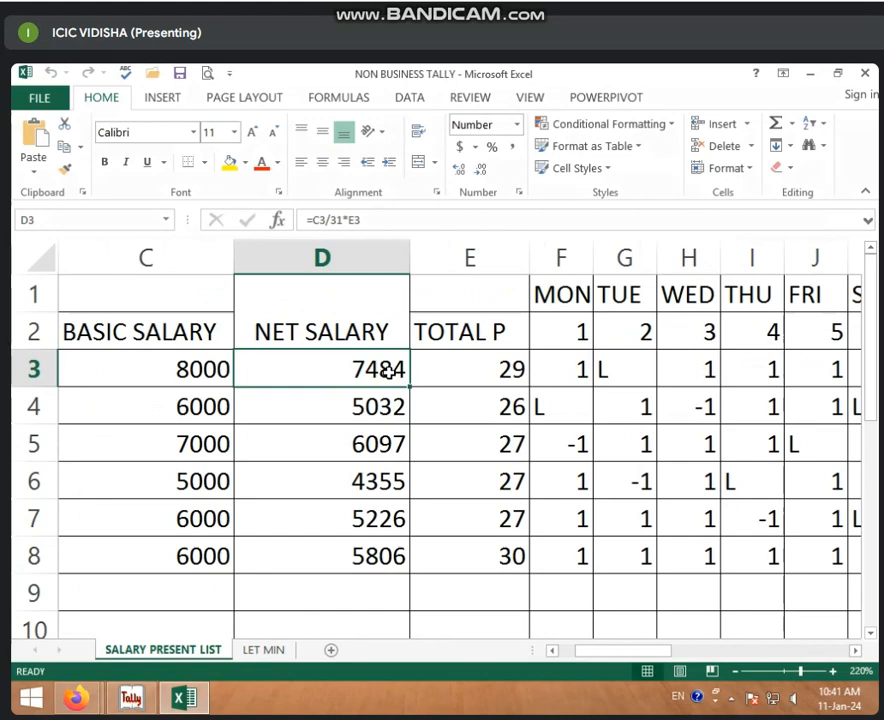
right_click(362, 264)
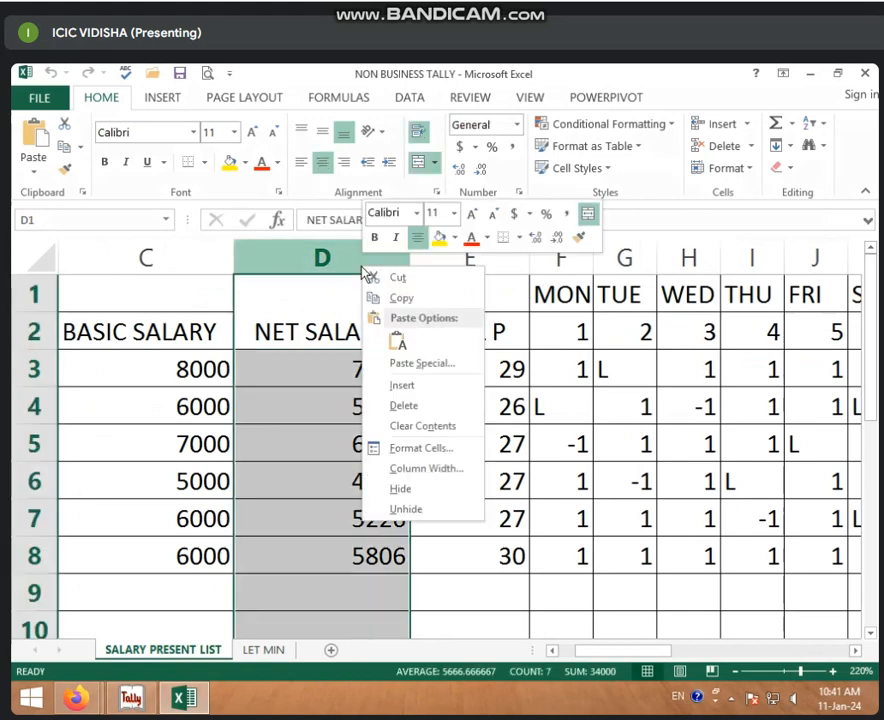
click(390, 385)
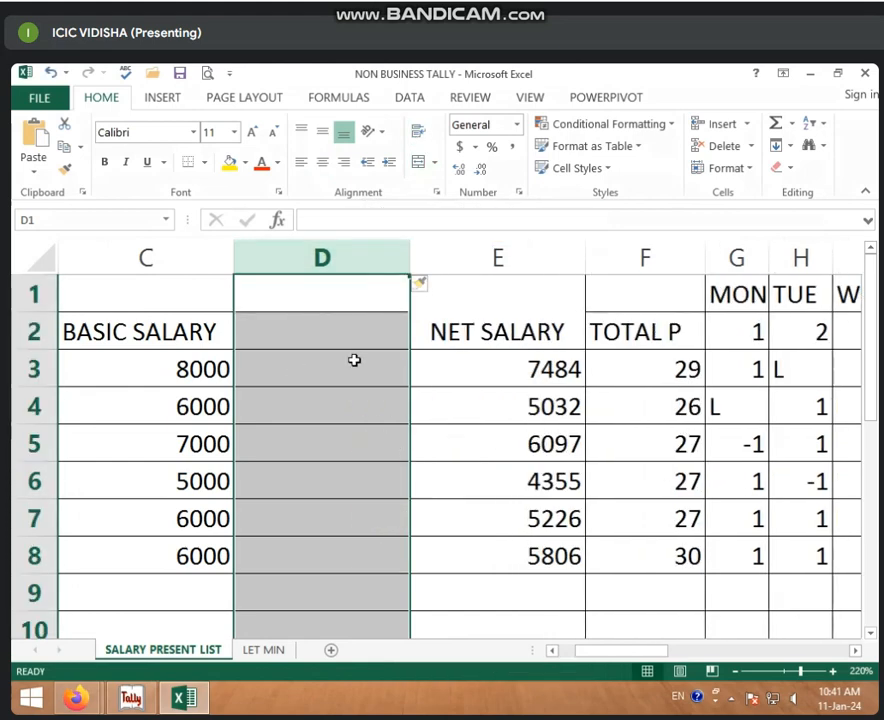
Merge and centre D1:D2 with wrapped text and enter the heading TOTAL LET MIN AMT.
click(335, 300)
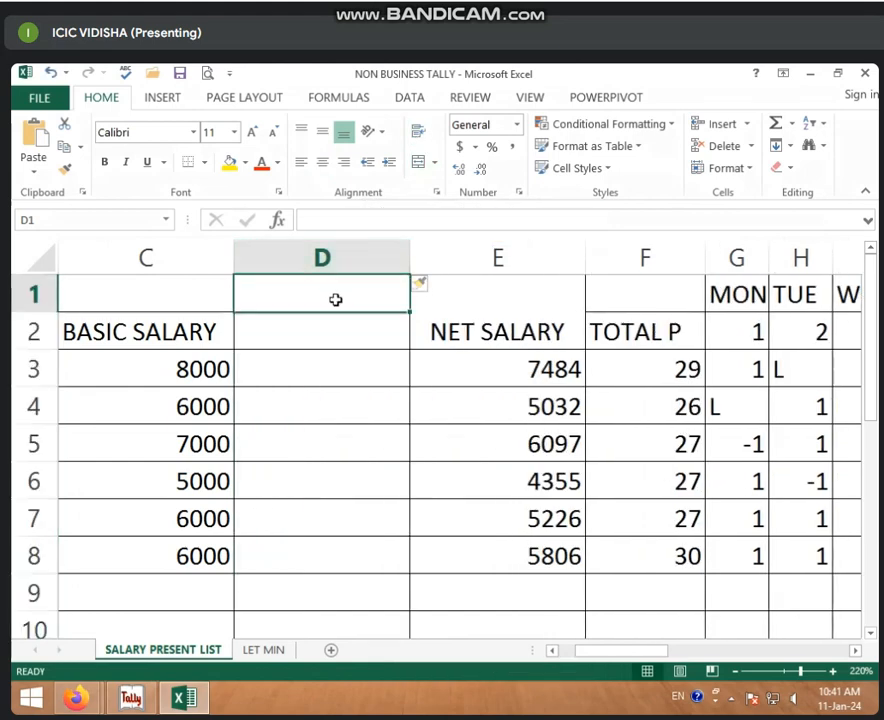
drag(335, 300, 340, 334)
click(419, 162)
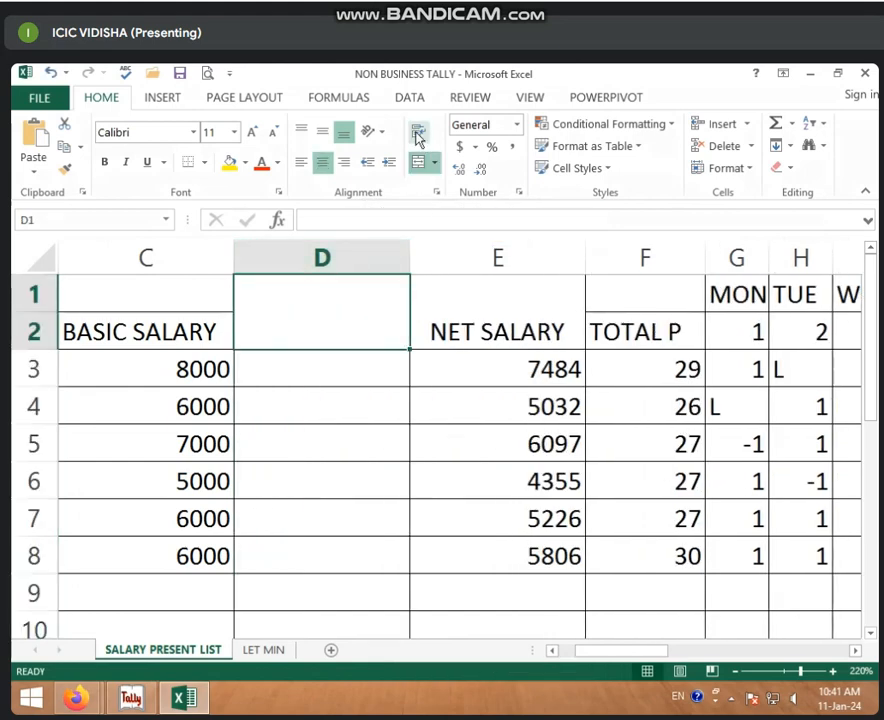
click(418, 137)
text(TOTAL L)
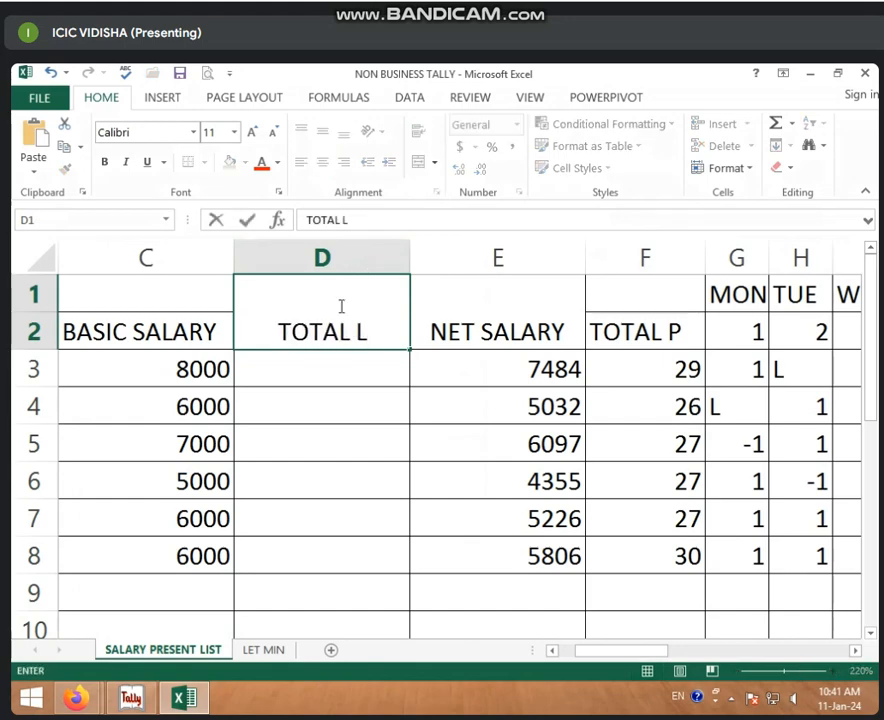
text(ET MIN)
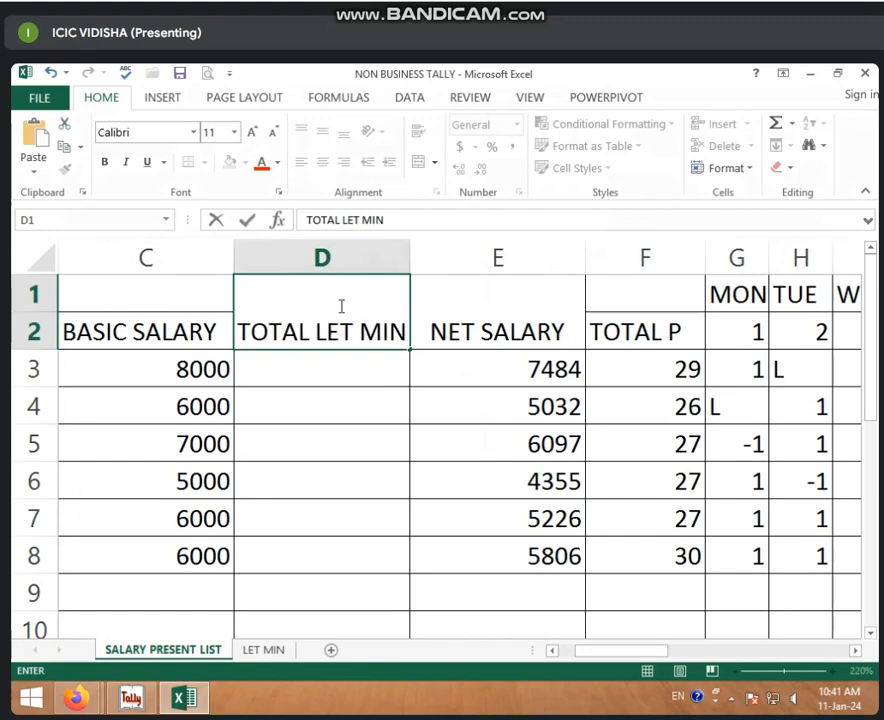
text( AMT)
key(Return)
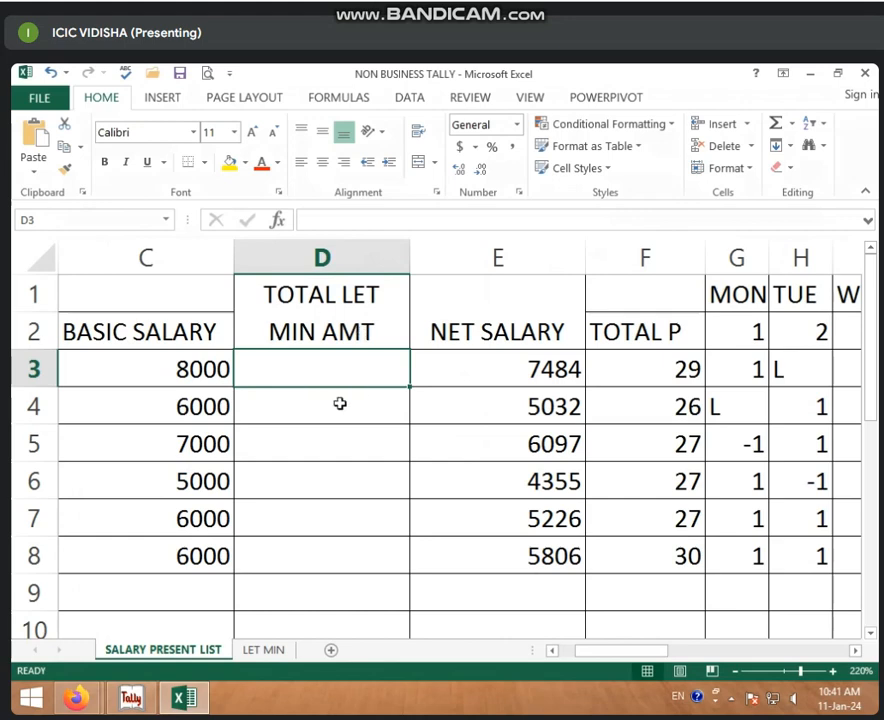
Link D3 to the first employee's TOTAL LET MIN AMT in cell AO3 of the LET MIN sheet and fill the formula down to D8.
text(=)
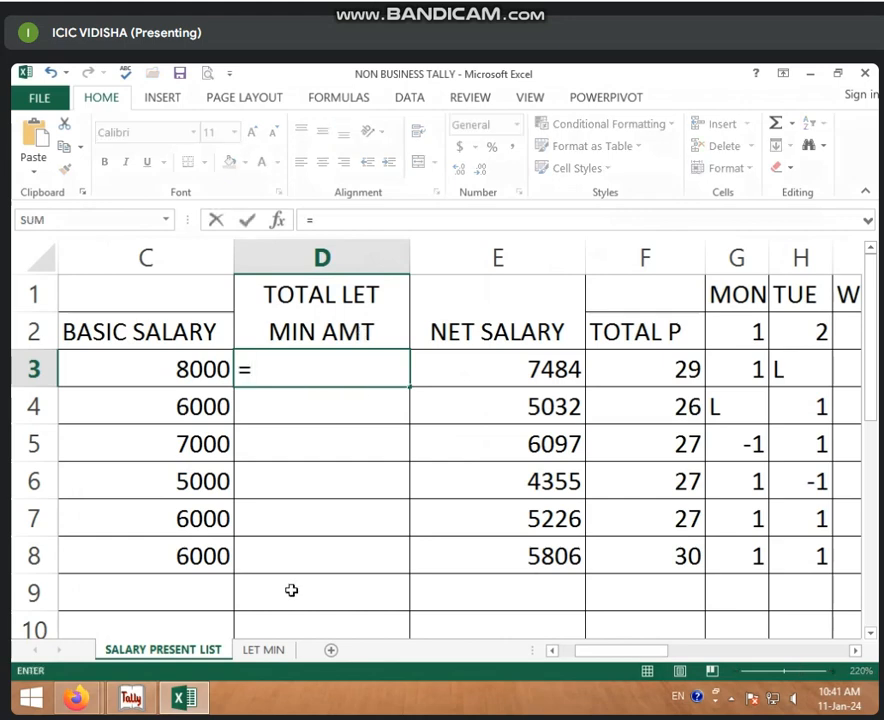
click(266, 650)
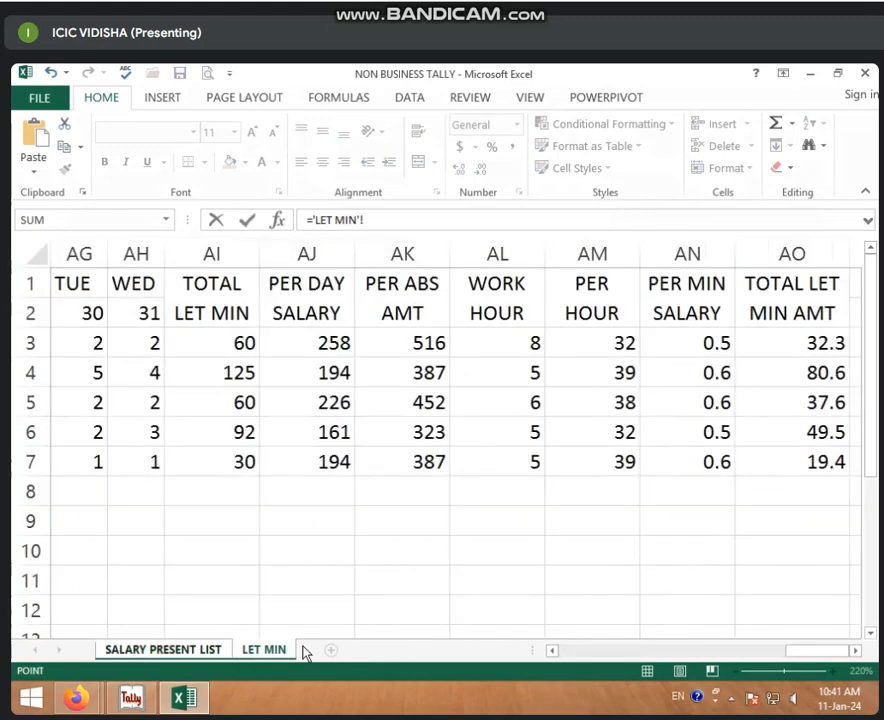
click(812, 343)
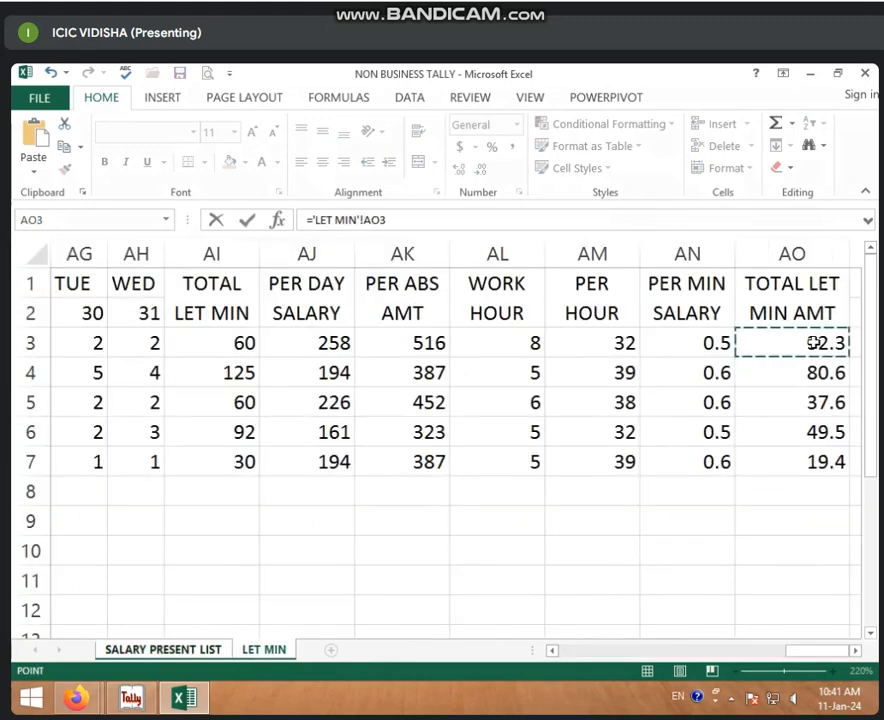
key(Return)
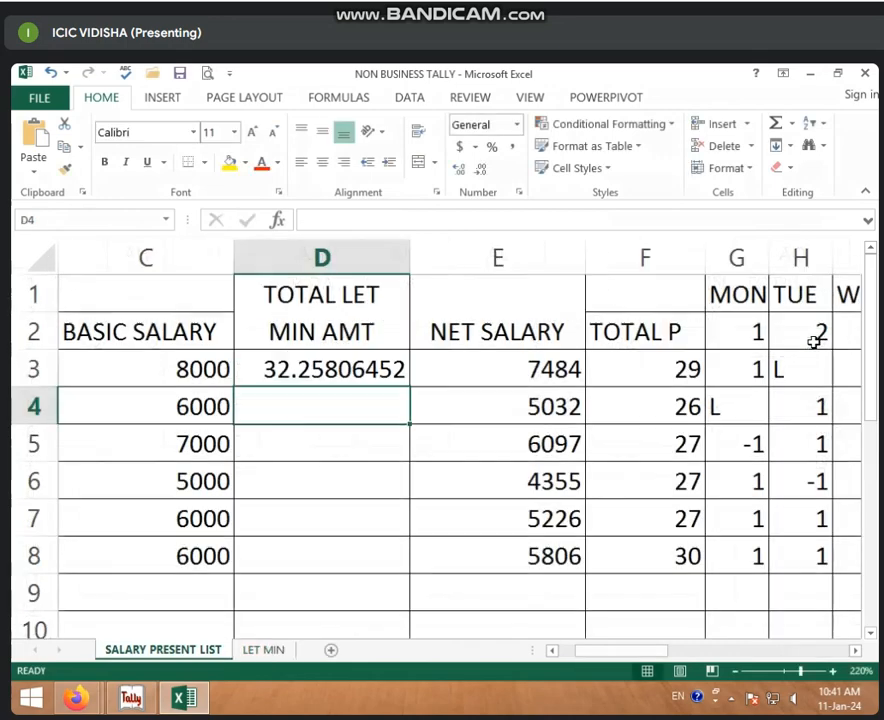
click(379, 373)
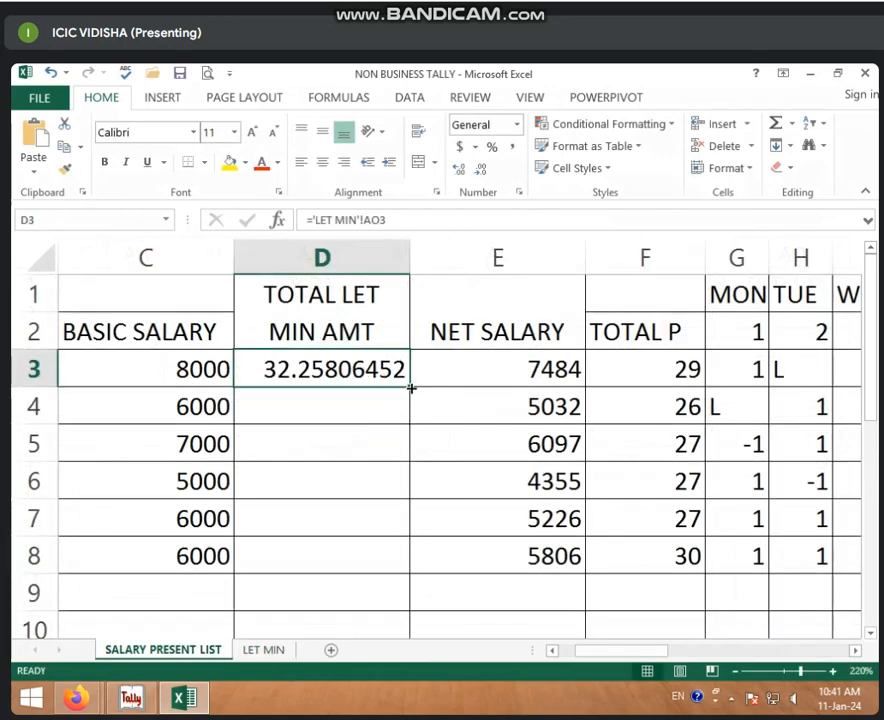
drag(411, 387, 387, 556)
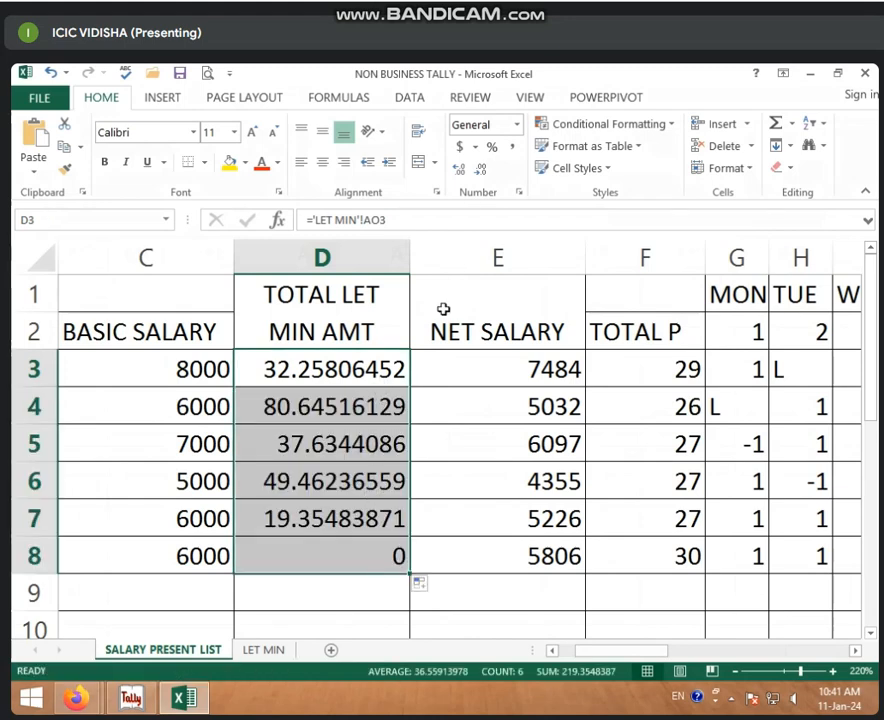
Reduce the late-minute amounts in D3:D8 to two decimal places.
click(479, 175)
click(479, 175)
click(479, 175)
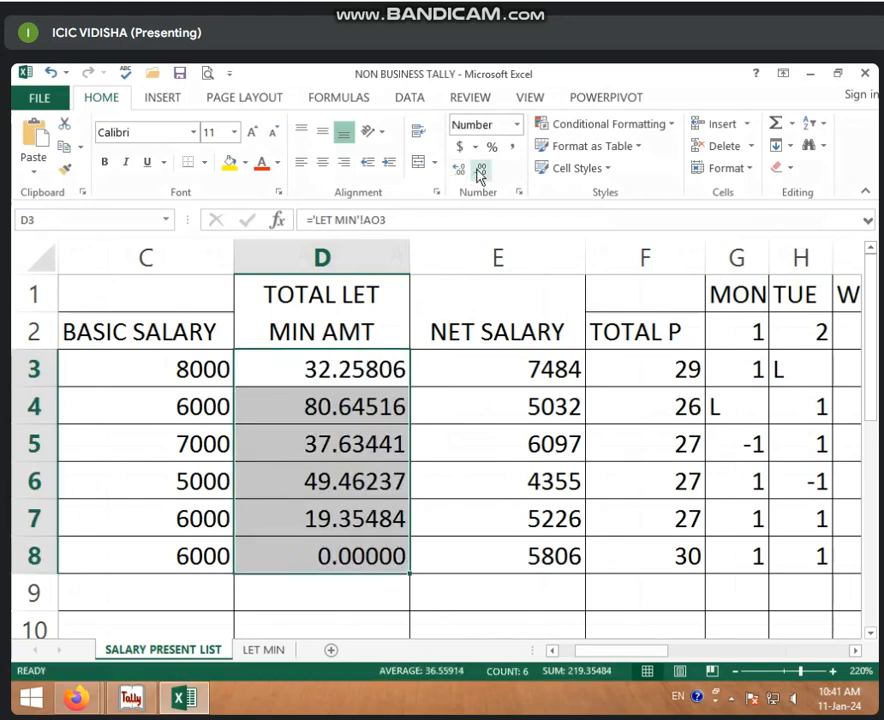
click(479, 175)
click(479, 175)
click(479, 175)
Add the sixth employee to row 8 of the LET MIN sheet by extending the S.N., NAME and BASIC SALARY formulas from row 7.
click(338, 554)
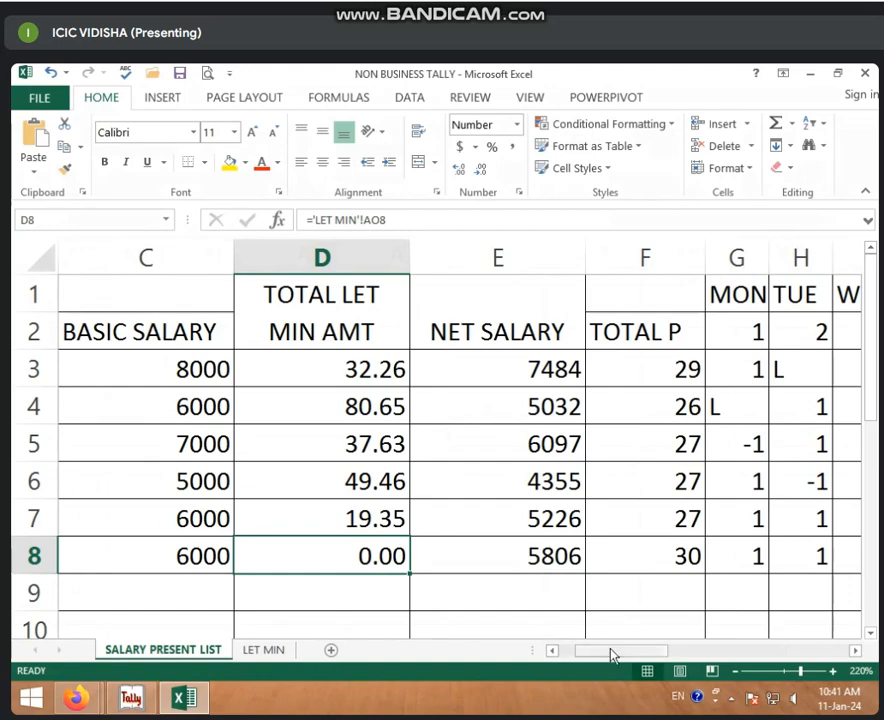
drag(612, 651, 590, 655)
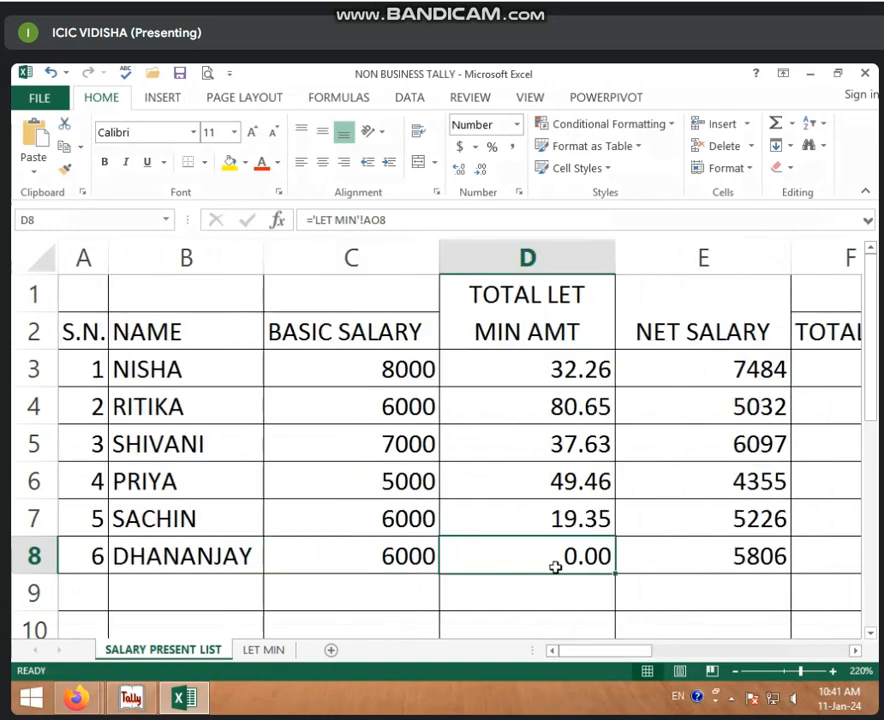
click(258, 651)
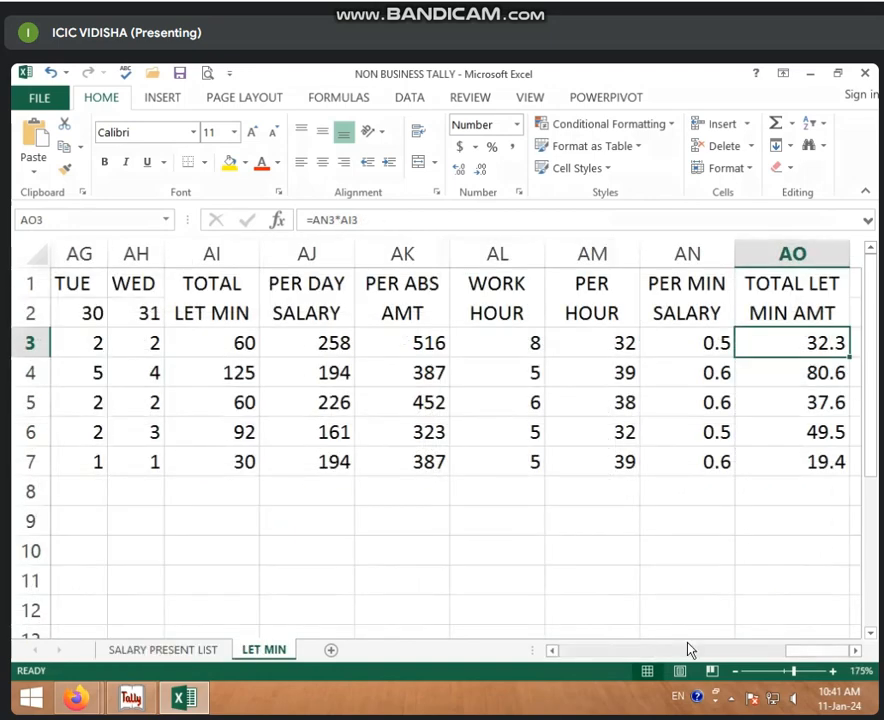
drag(790, 651, 562, 668)
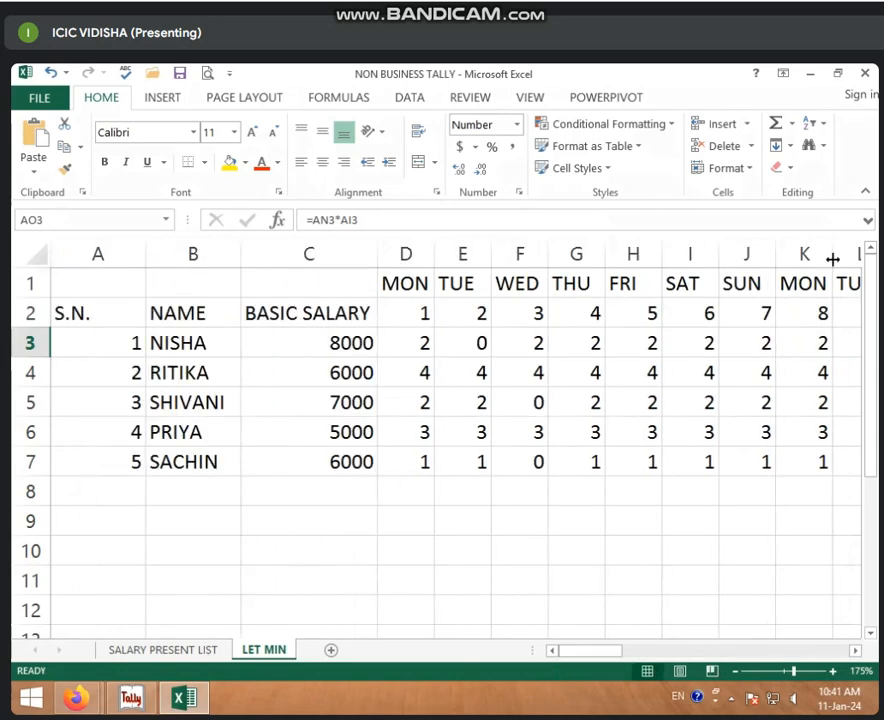
click(116, 466)
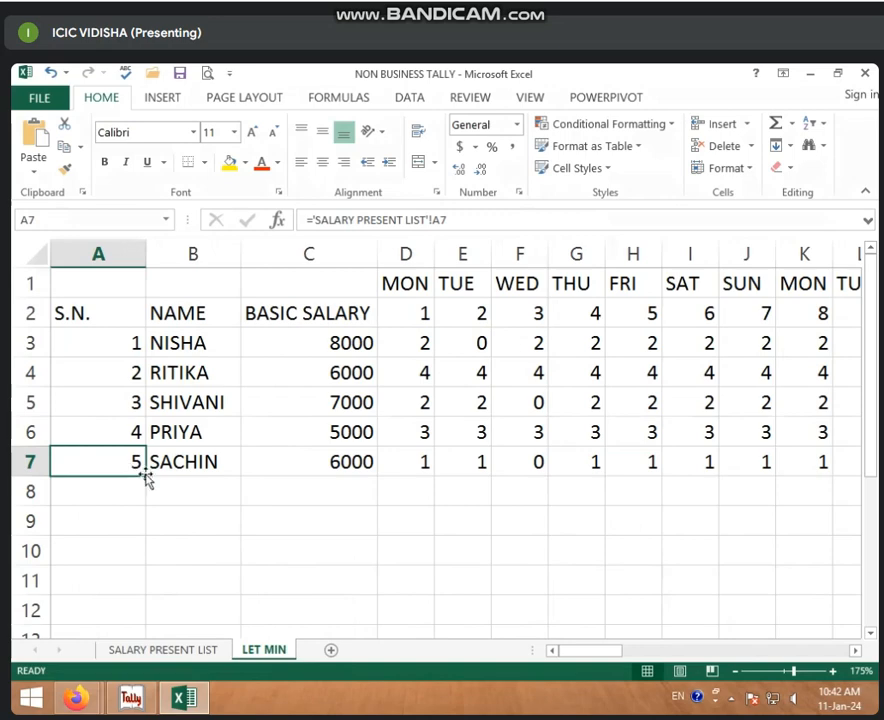
drag(146, 477, 400, 504)
Enter 1 late minute in D8 and E8 and fill the value across row 8 to day 31 in AH8.
click(402, 491)
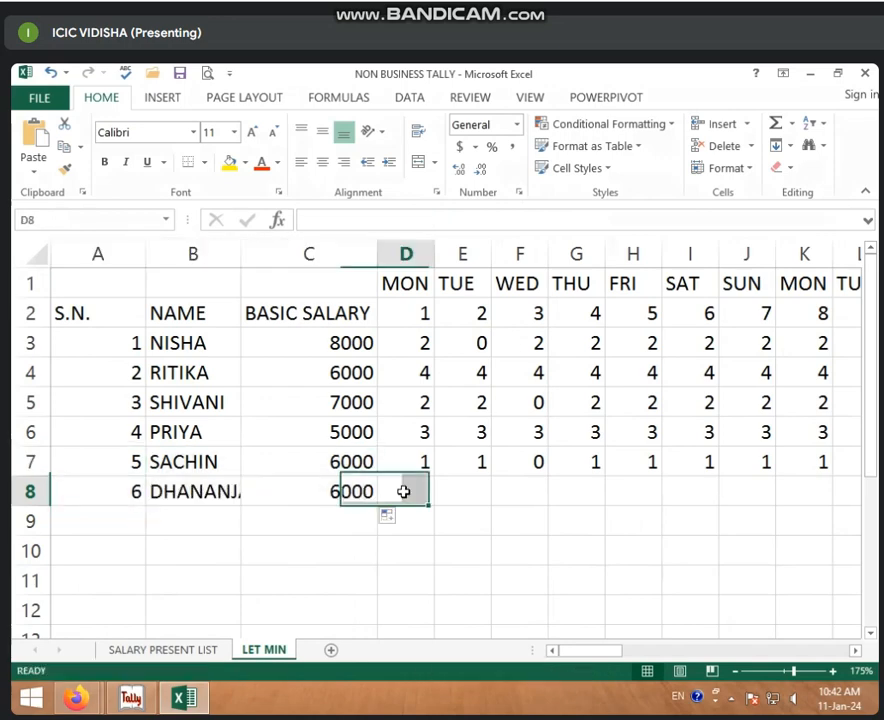
text(1)
click(461, 485)
text(1)
key(Return)
drag(430, 494, 212, 480)
Fill the TOTAL LET MIN, PER DAY SALARY and PER ABS AMT formulas from row 7 down to row 8.
click(275, 465)
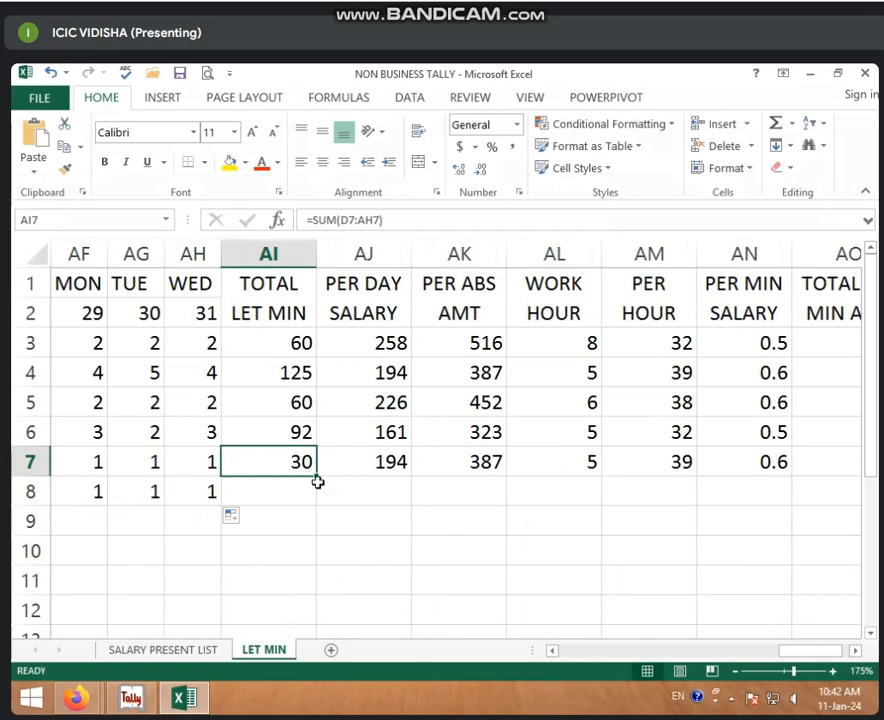
drag(318, 476, 314, 503)
click(387, 460)
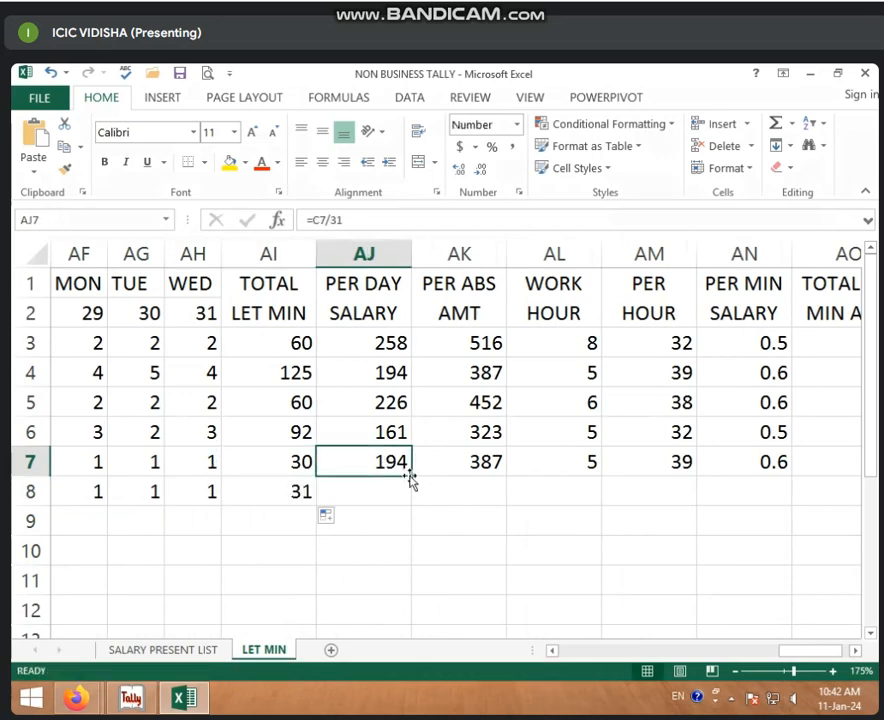
drag(411, 478, 410, 504)
click(460, 470)
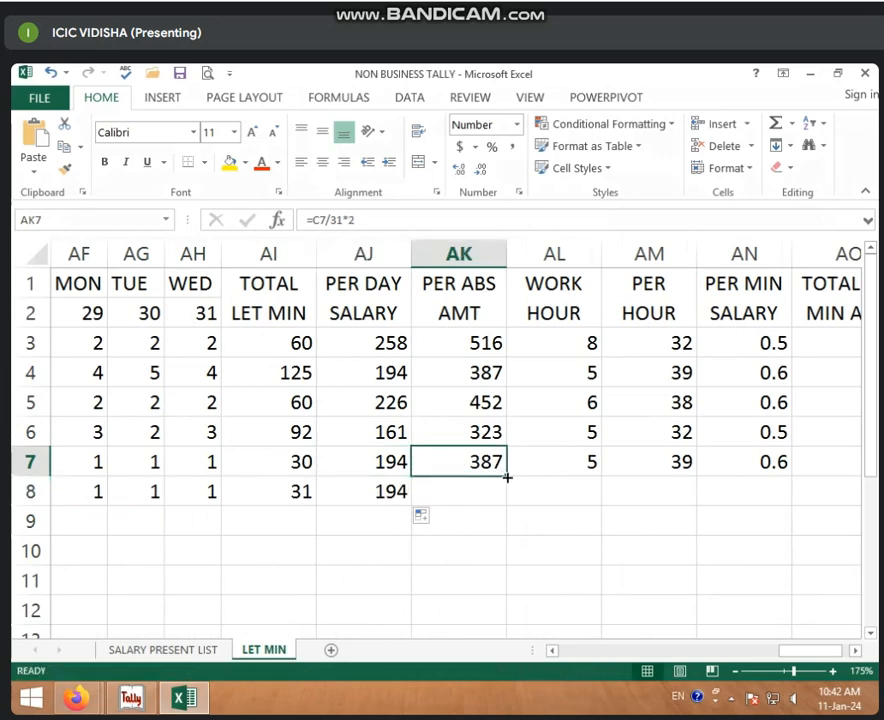
drag(507, 478, 505, 497)
Enter 5 as the sixth employee's WORK HOUR in AL8.
click(553, 493)
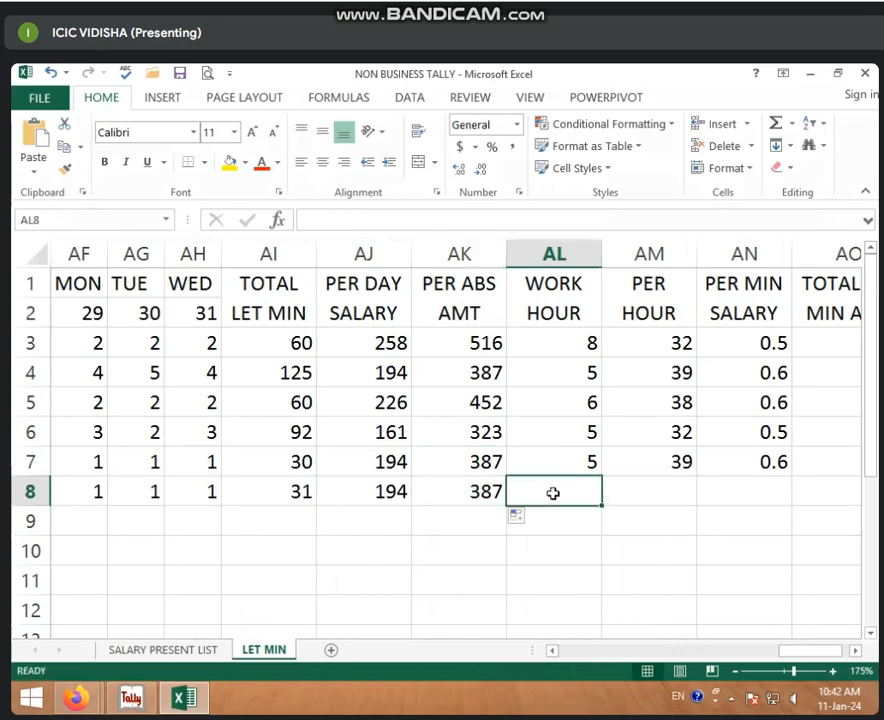
text(5)
click(656, 467)
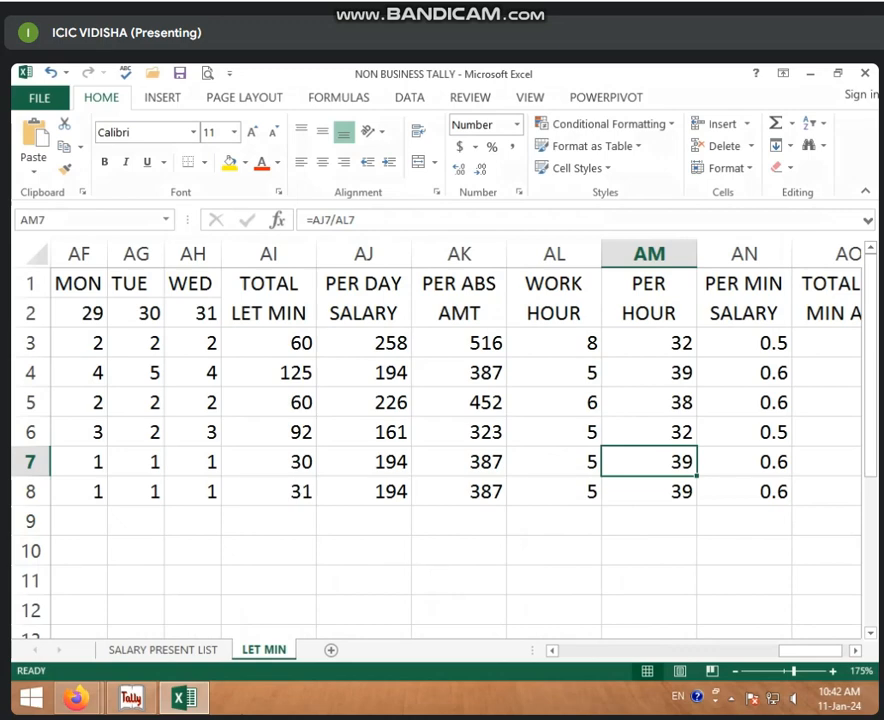
Insert a blank column before TOTAL LET MIN AMT on the SALARY PRESENT LIST sheet.
click(210, 652)
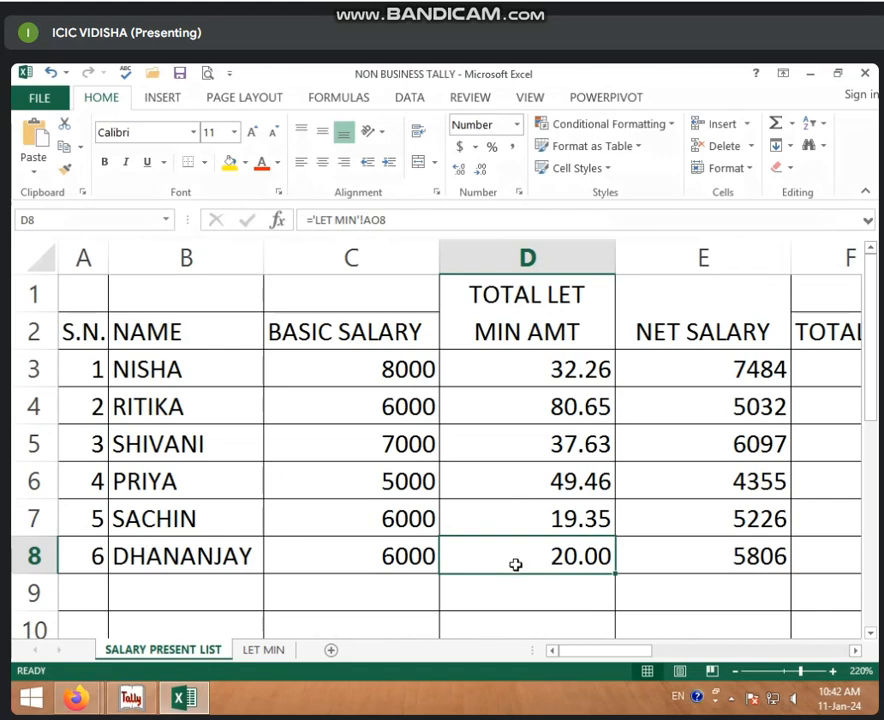
click(664, 371)
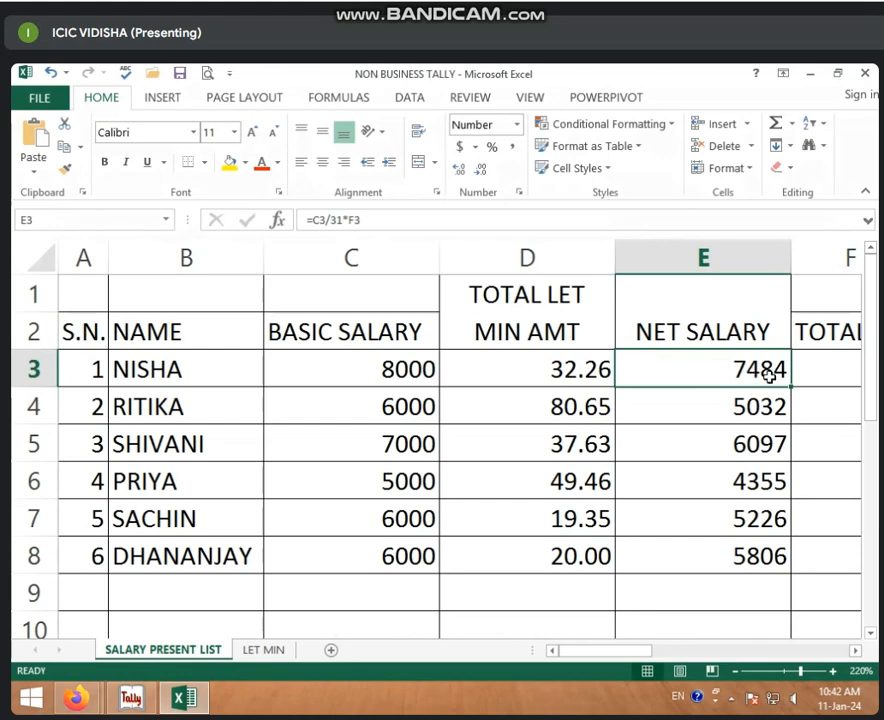
click(550, 369)
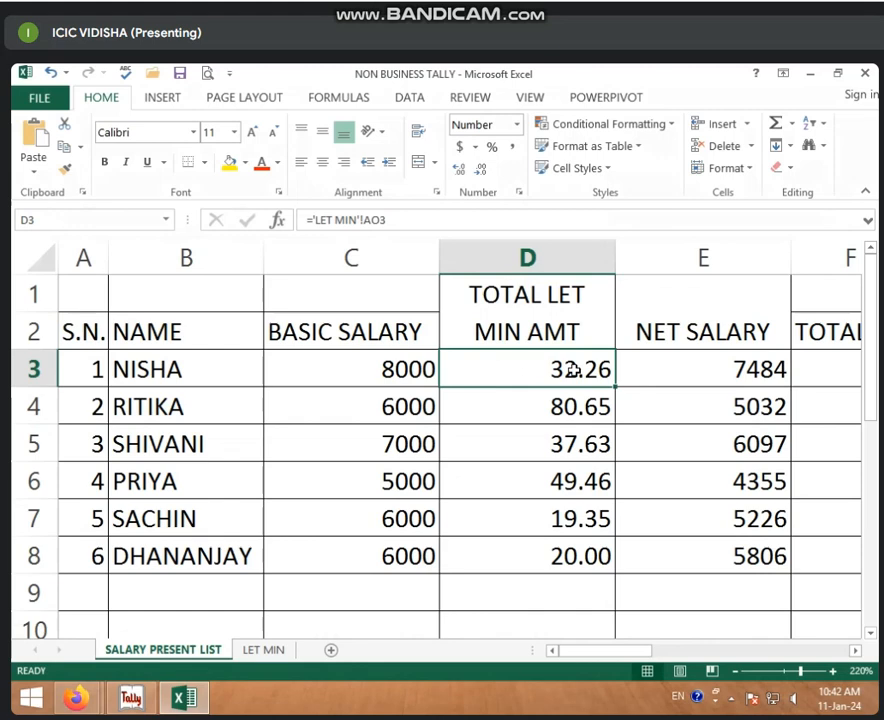
click(527, 257)
right_click(530, 262)
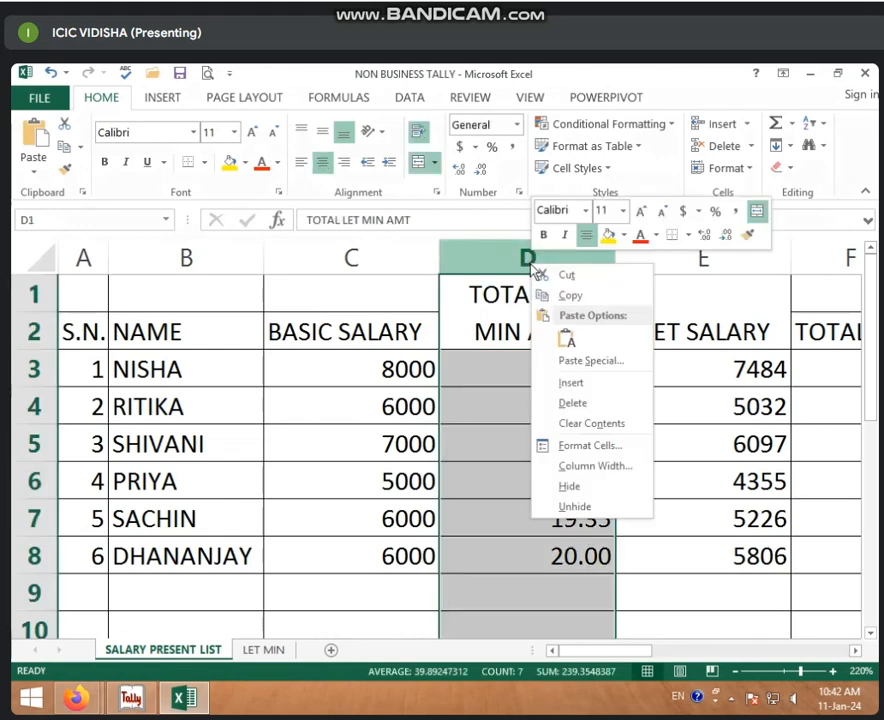
click(571, 383)
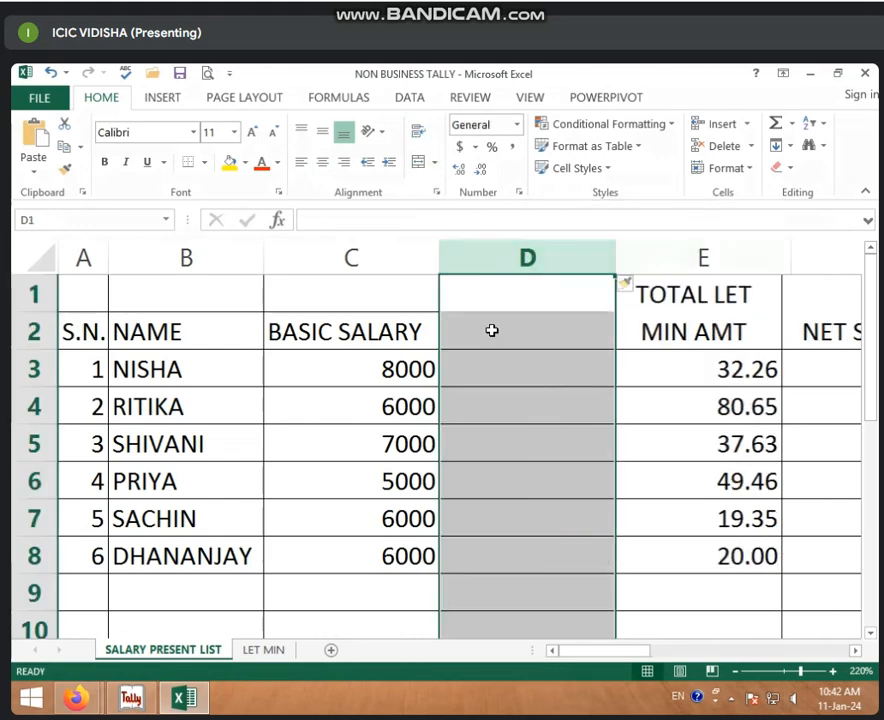
Merge and centre D1:D2 of the new column and enter the heading NET SALARY AFTER LET MIN.
drag(491, 302, 495, 328)
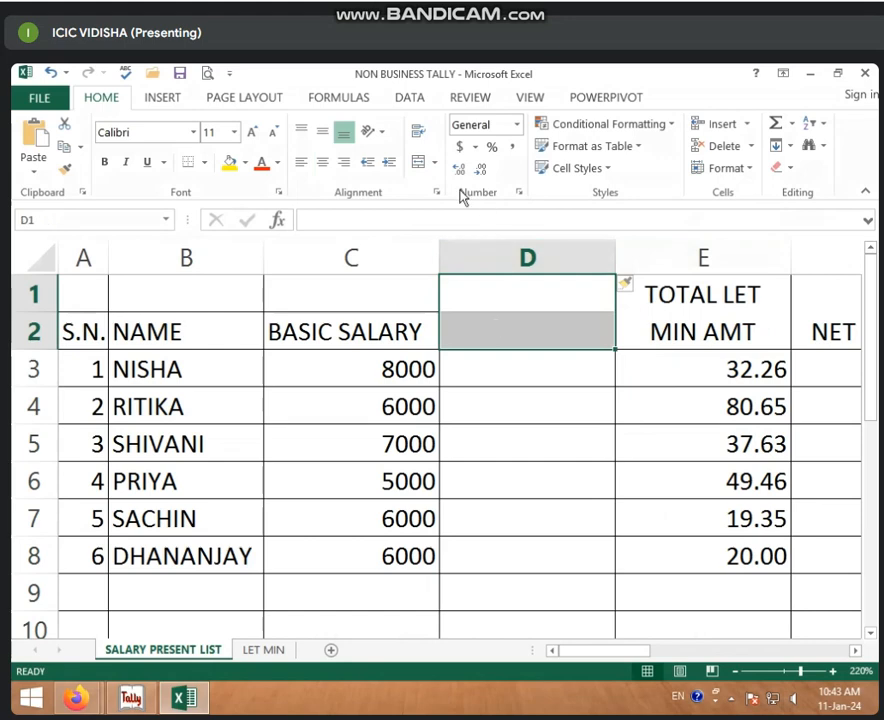
click(420, 162)
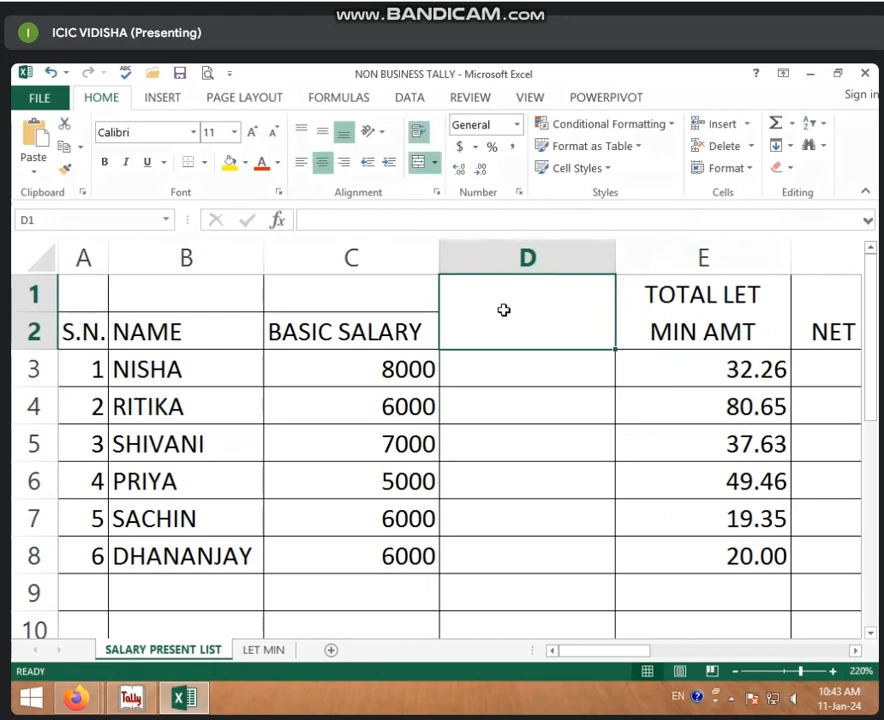
text(NET S)
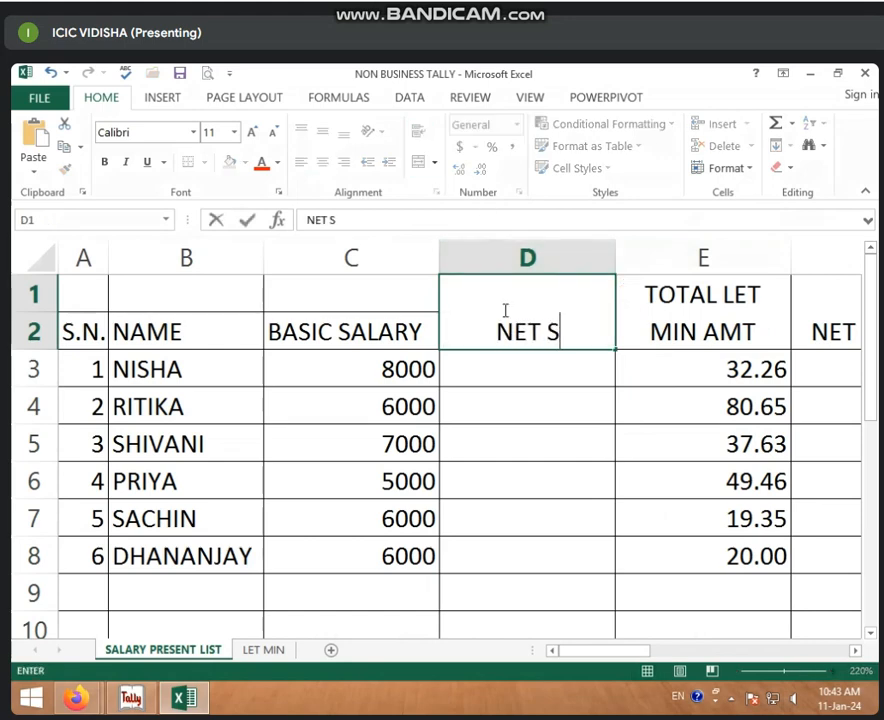
text(ALAR)
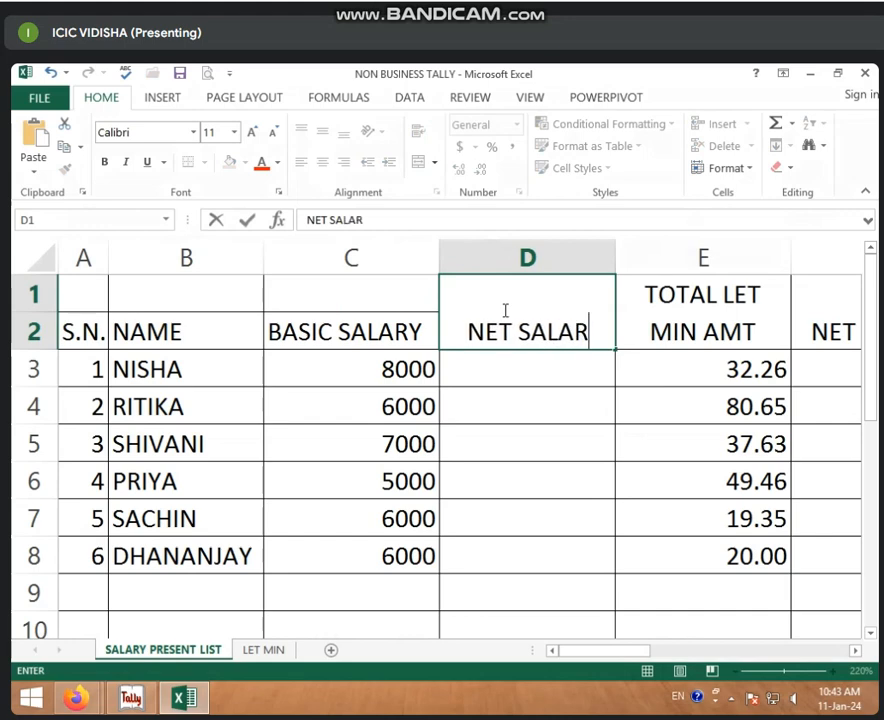
text(Y AFTER)
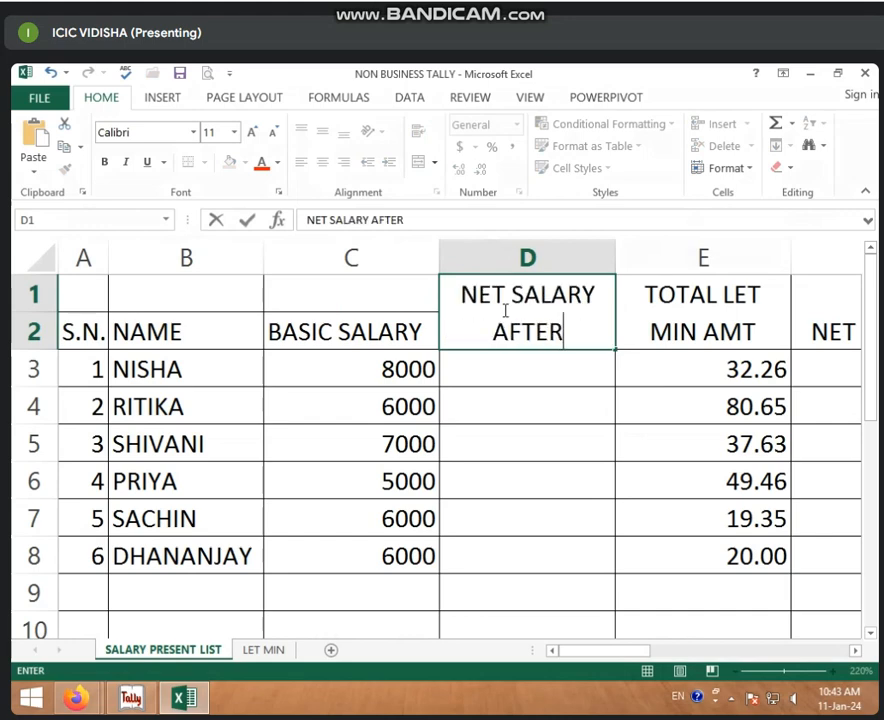
text( LET MIN)
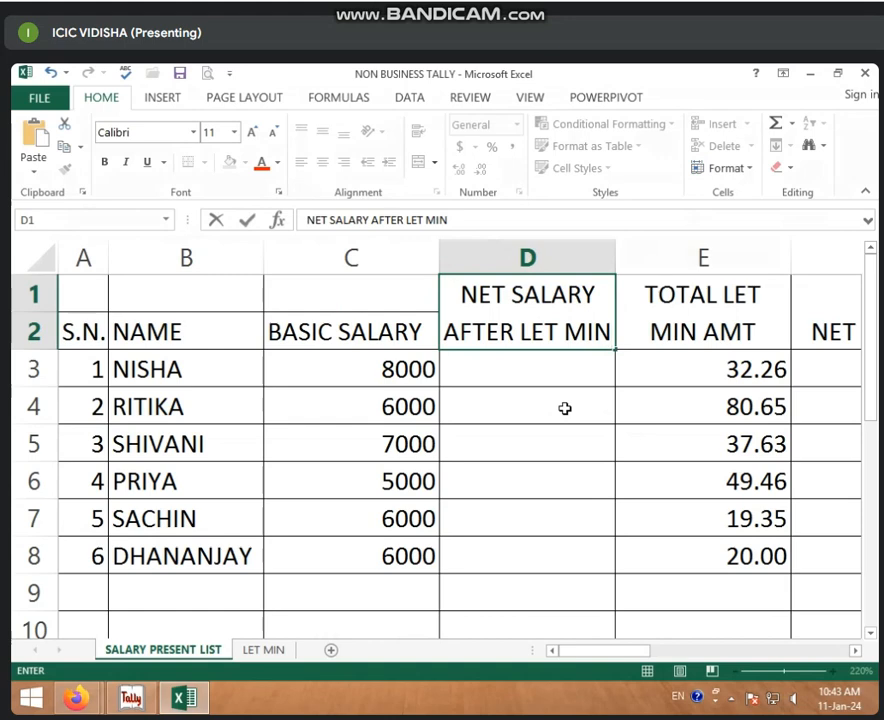
click(565, 408)
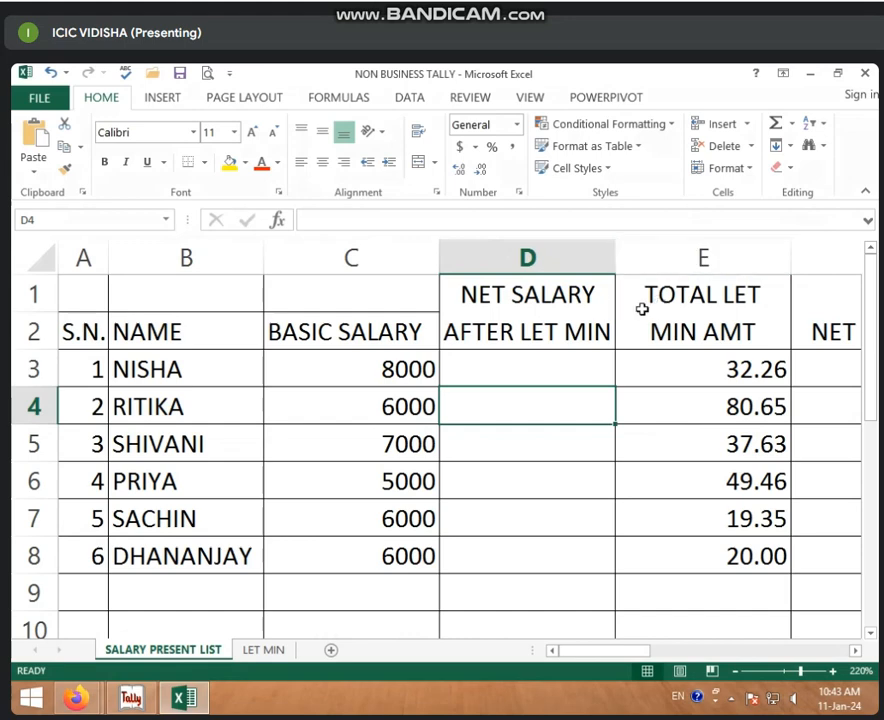
Examine the LET MIN sheet and the first employee's NET SALARY and TOTAL P formulas, then select D3 on SALARY PRESENT LIST.
click(281, 650)
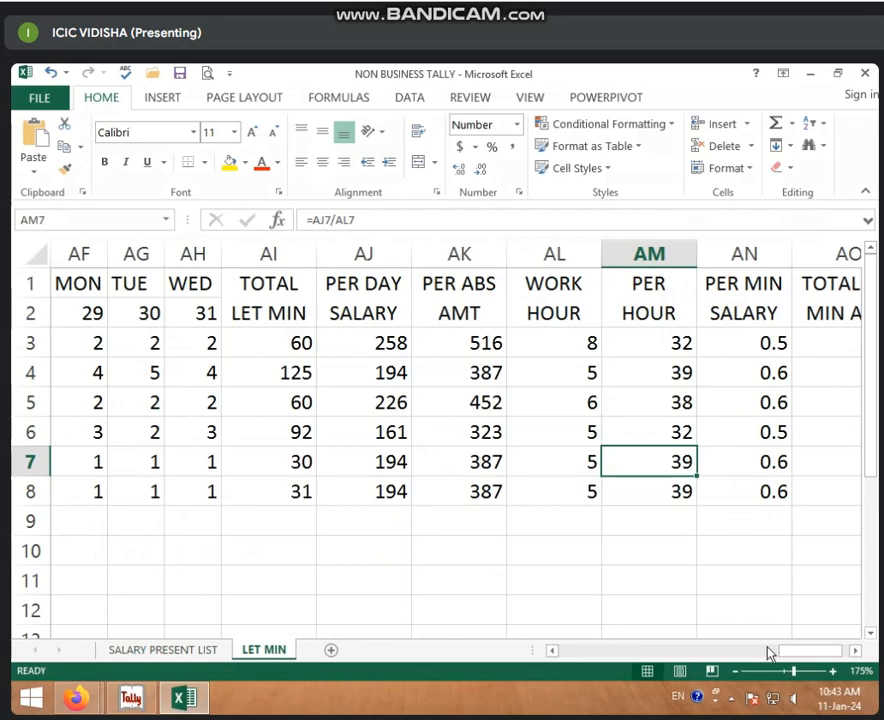
click(215, 651)
click(678, 369)
click(800, 372)
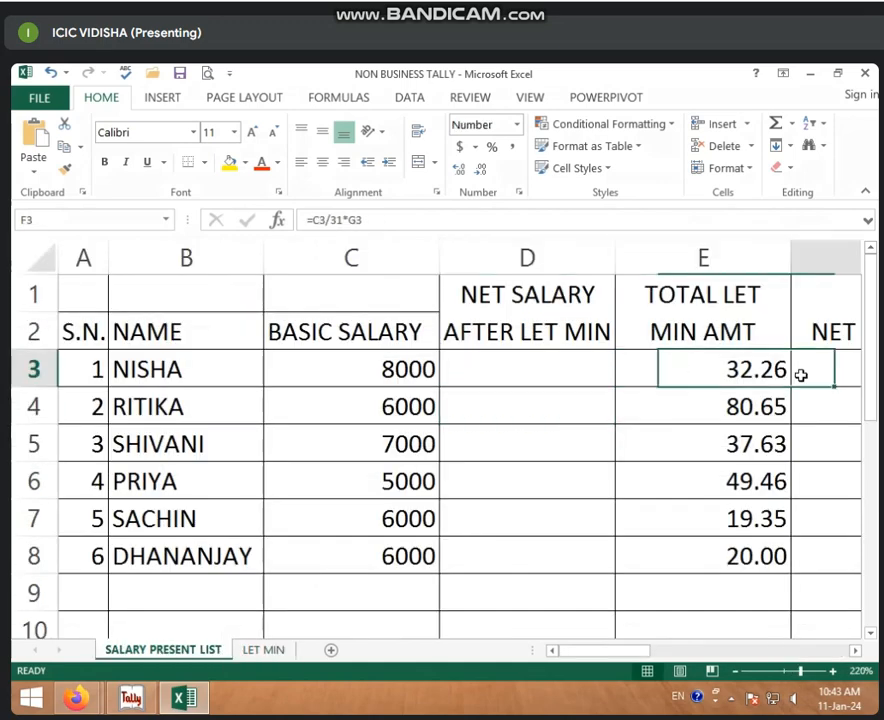
key(Right)
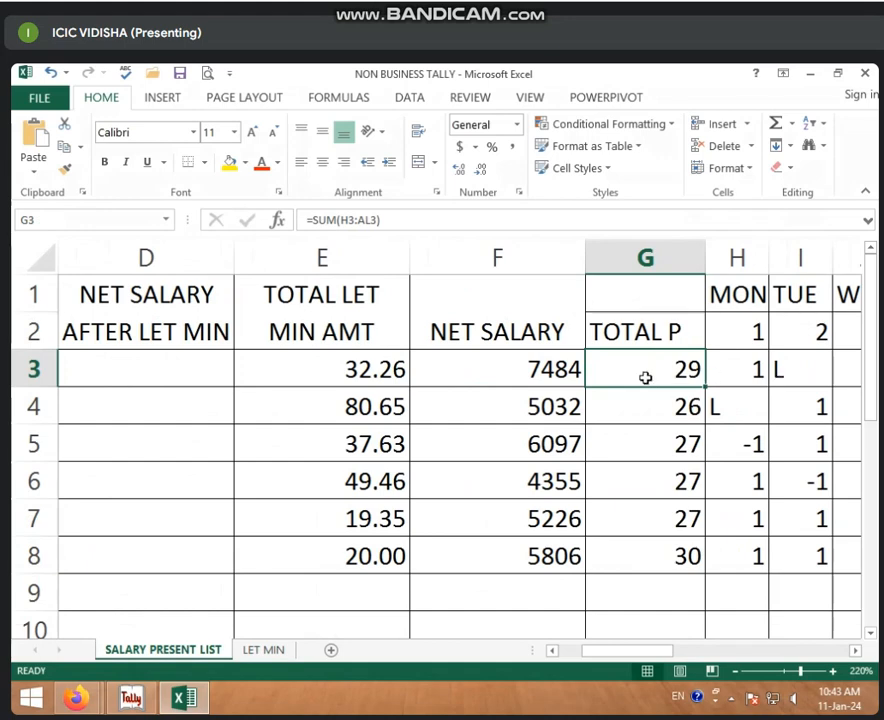
click(564, 371)
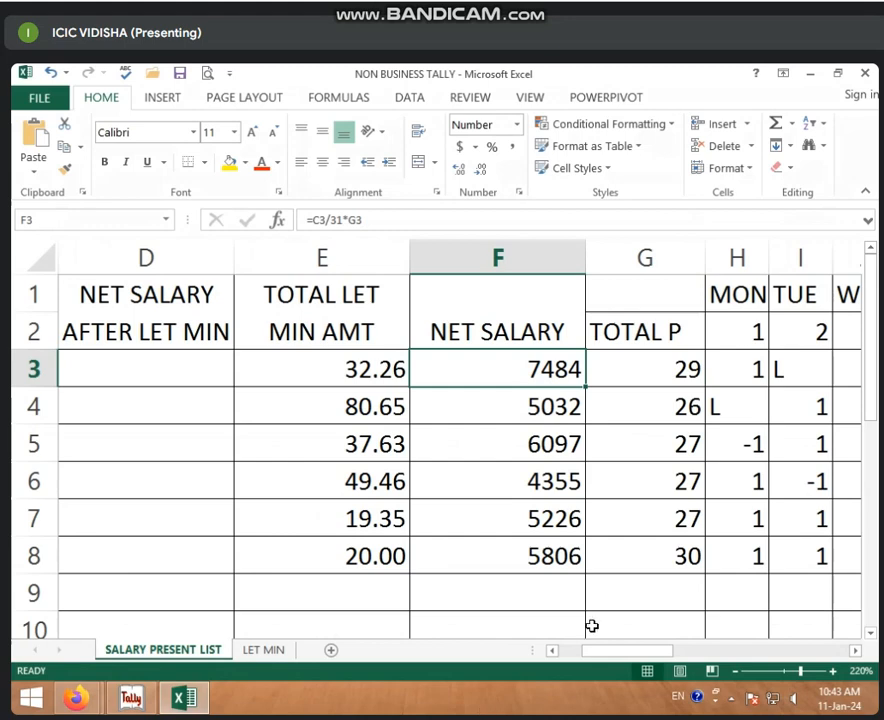
drag(602, 651, 584, 652)
click(538, 364)
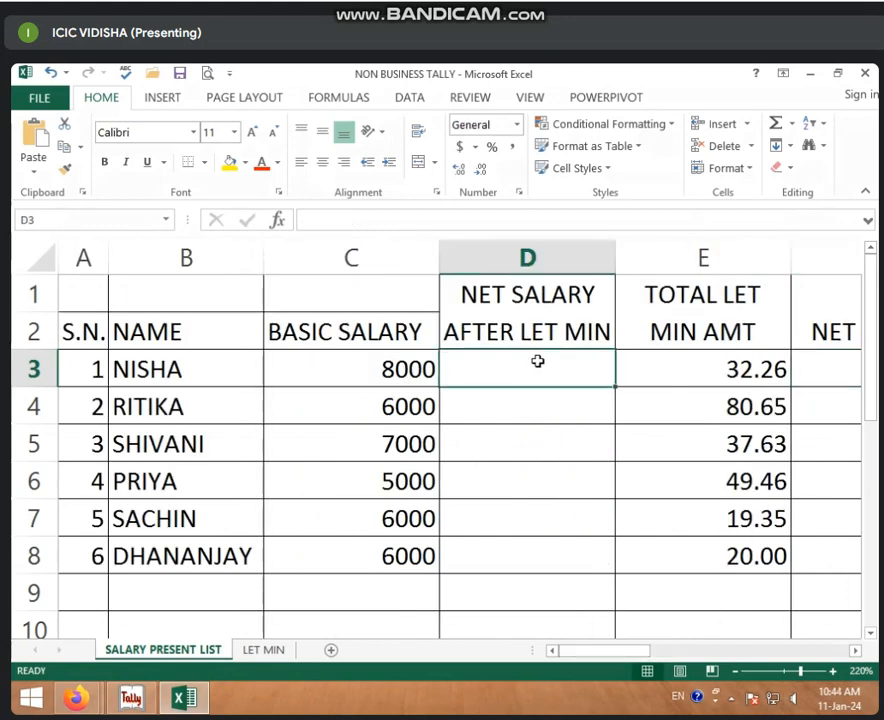
Enter the formula =C3/31*G3-E3 in D3 for the first employee's net salary after late minutes.
text(=)
click(424, 366)
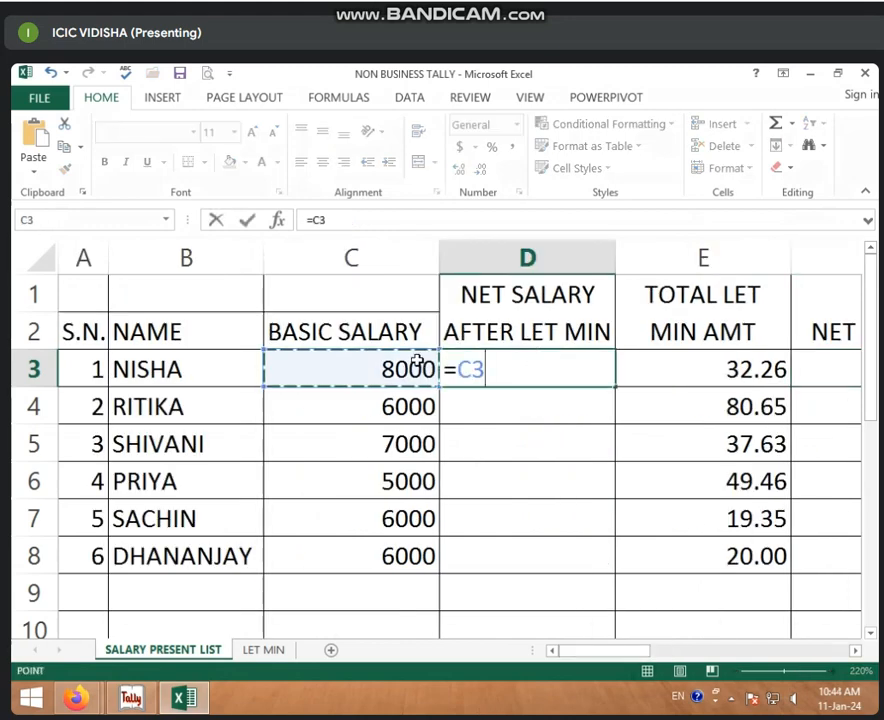
text(/)
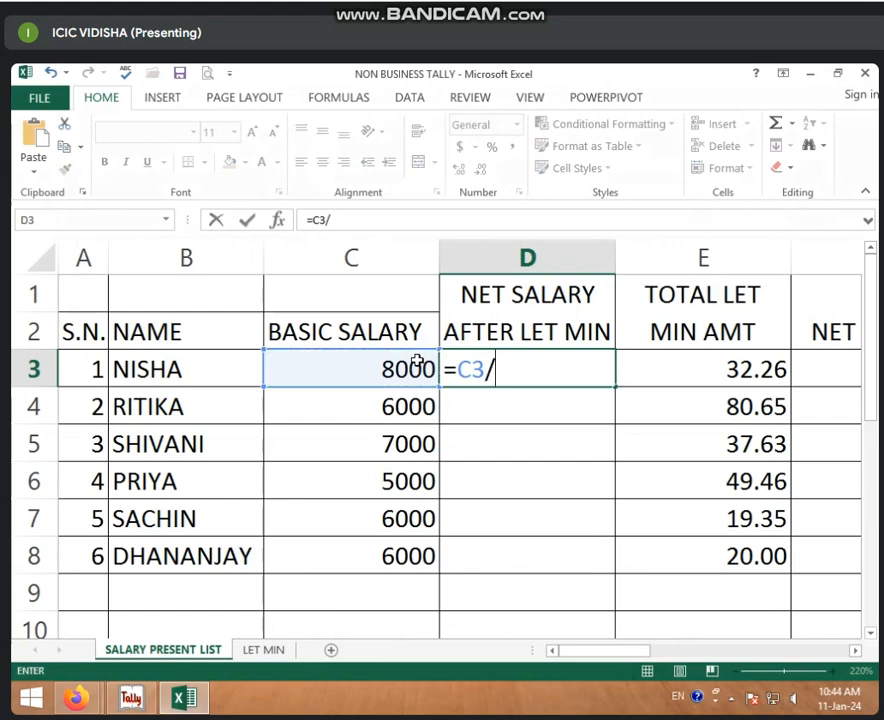
text(31*)
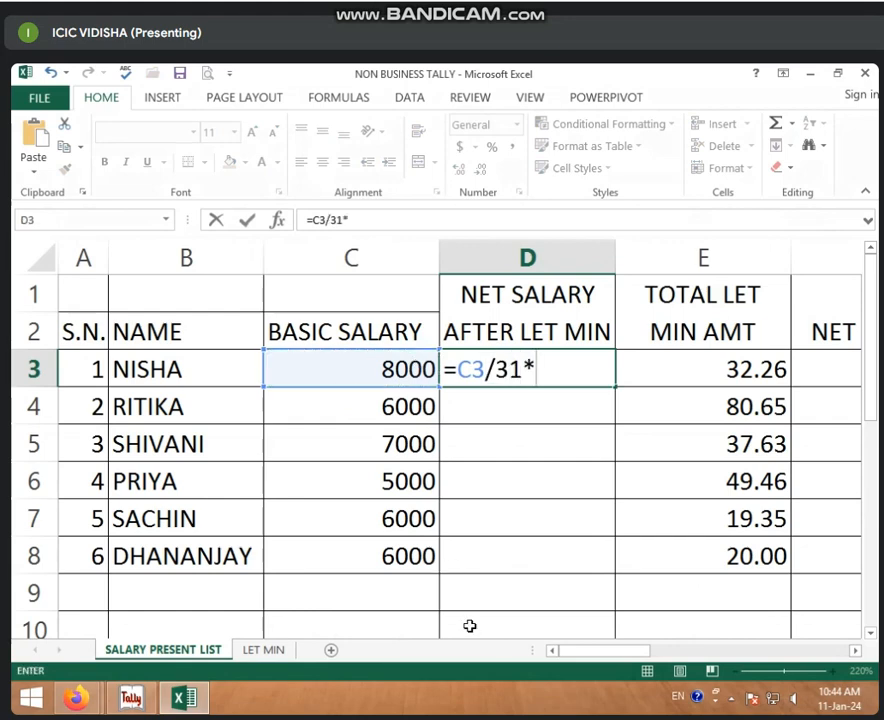
click(590, 656)
drag(590, 656, 598, 378)
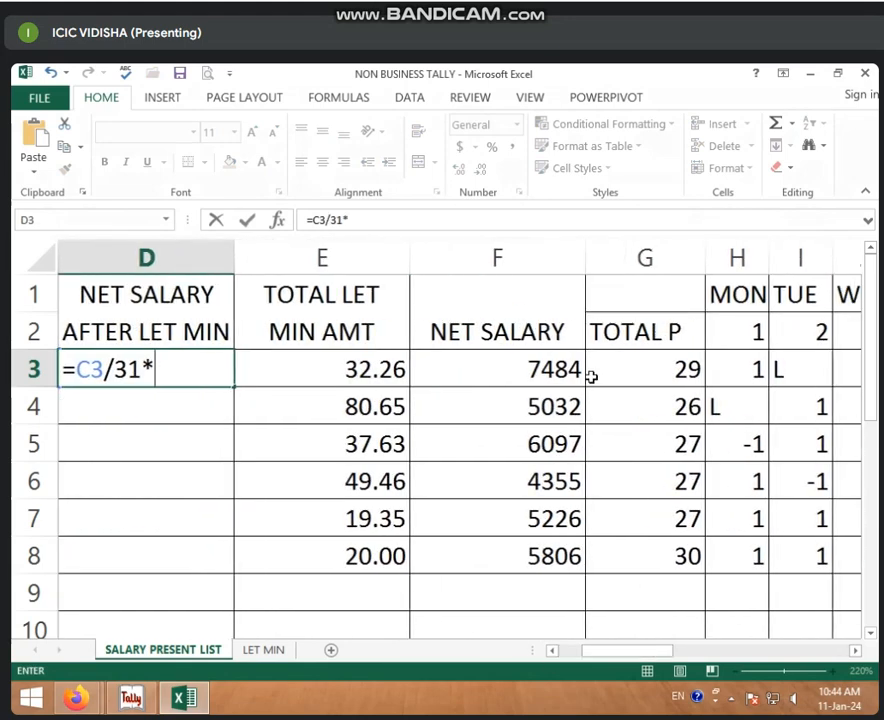
click(611, 370)
text(-)
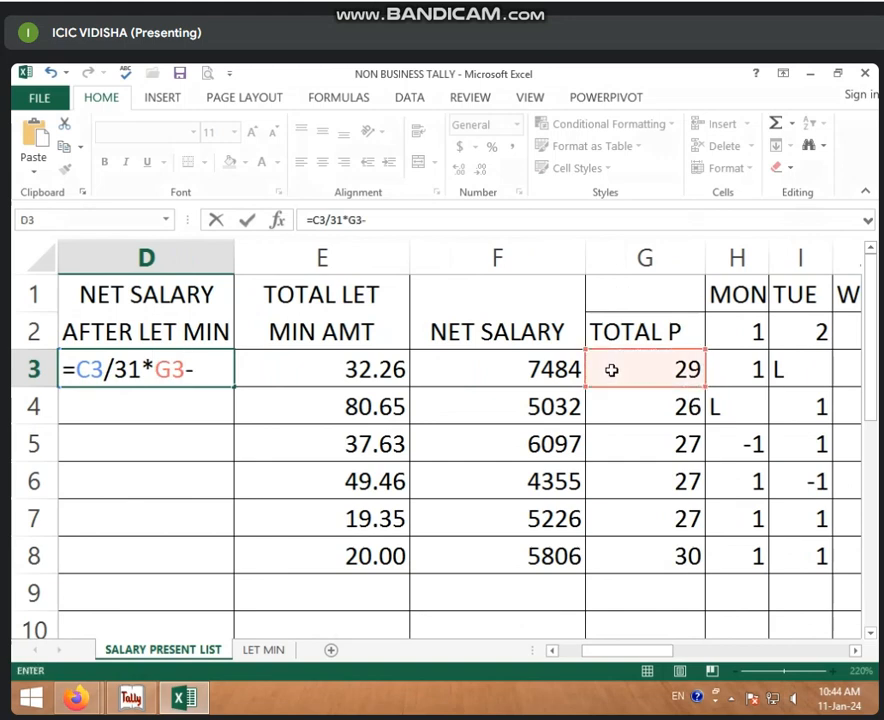
click(355, 358)
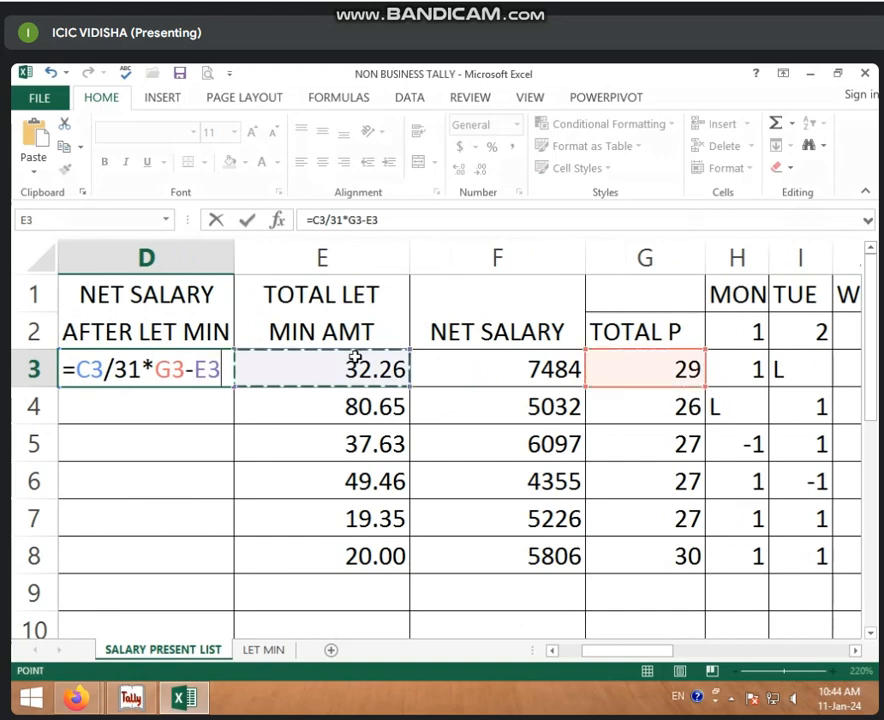
key(Return)
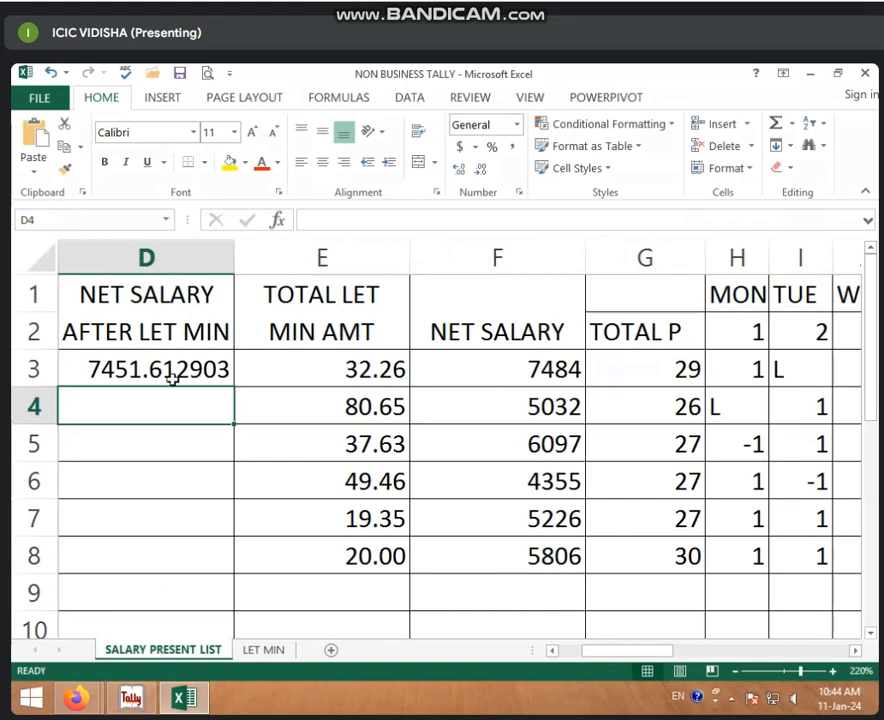
Compare the first employee's NET SALARY AFTER LET MIN formula in D3 with the NET SALARY formula in F3.
click(174, 373)
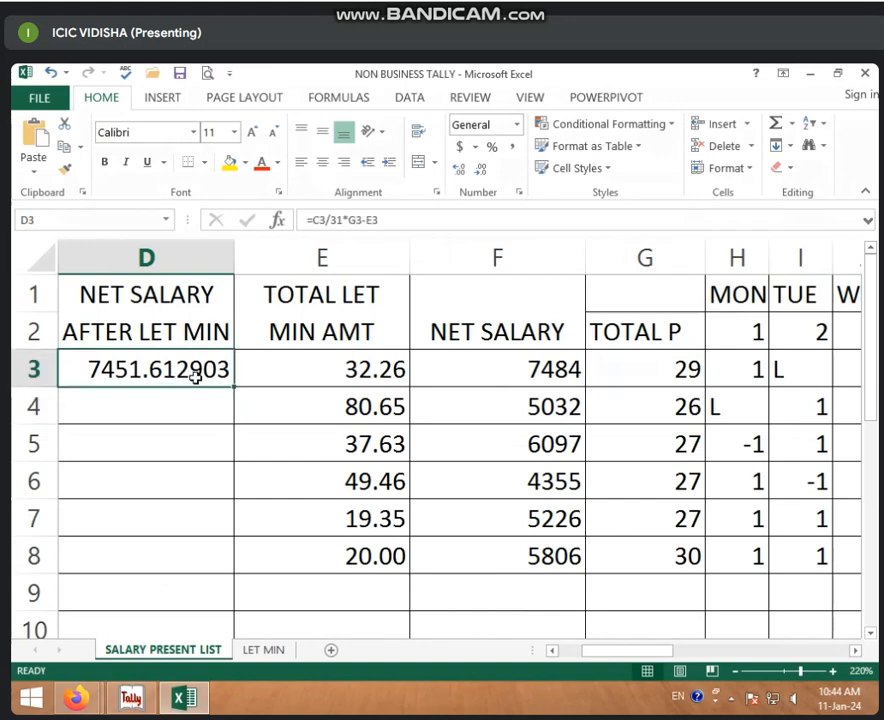
click(452, 369)
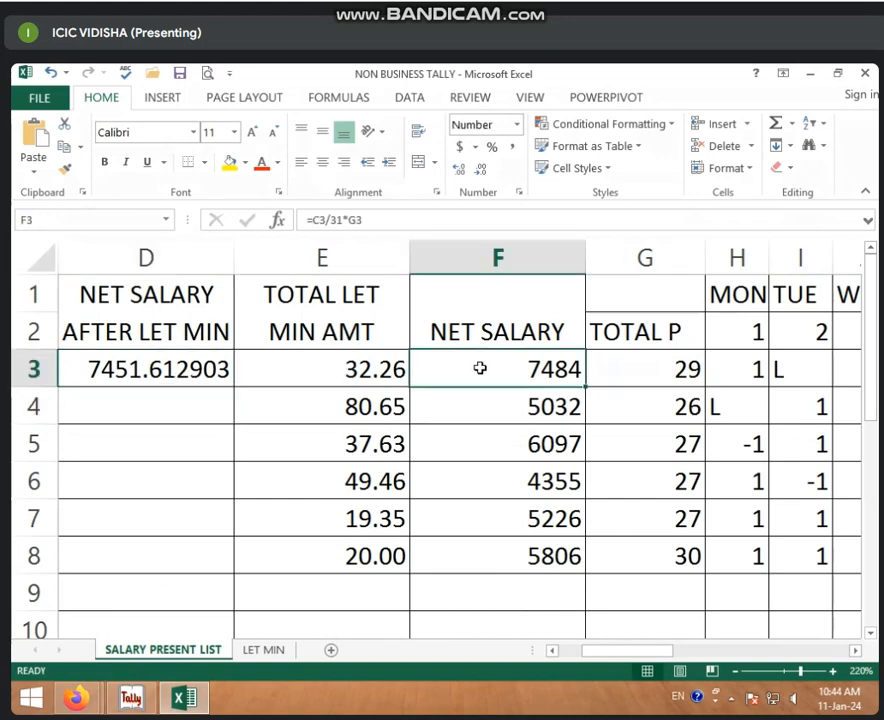
drag(644, 660, 625, 658)
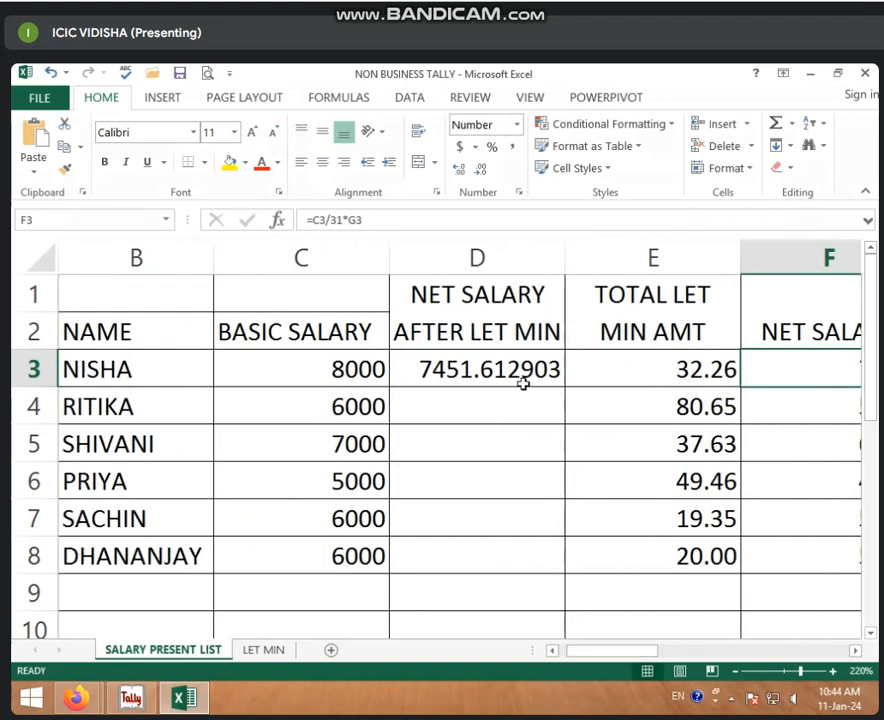
key(F2)
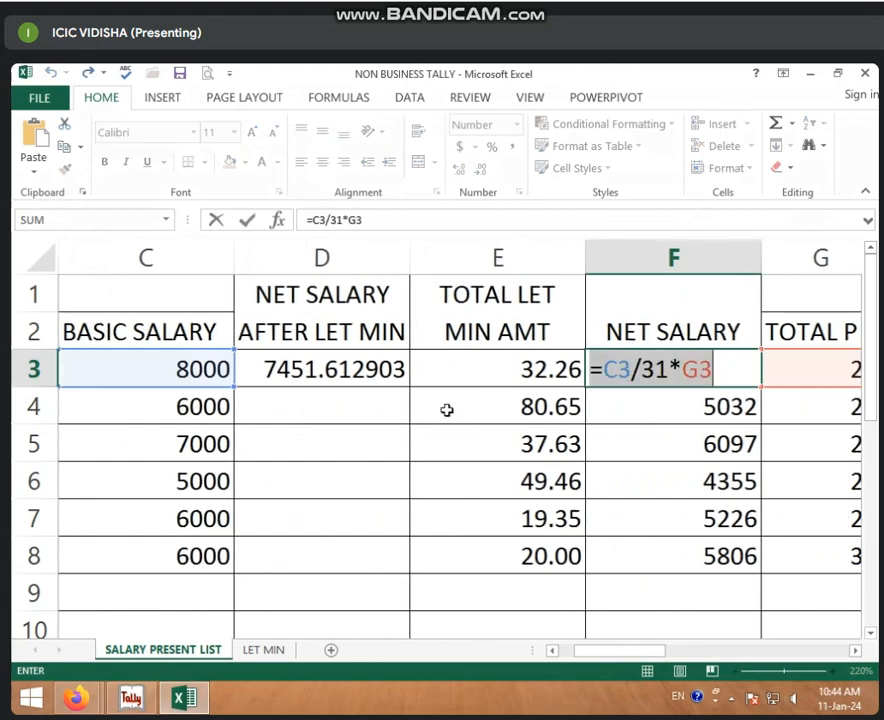
key(Return)
click(305, 374)
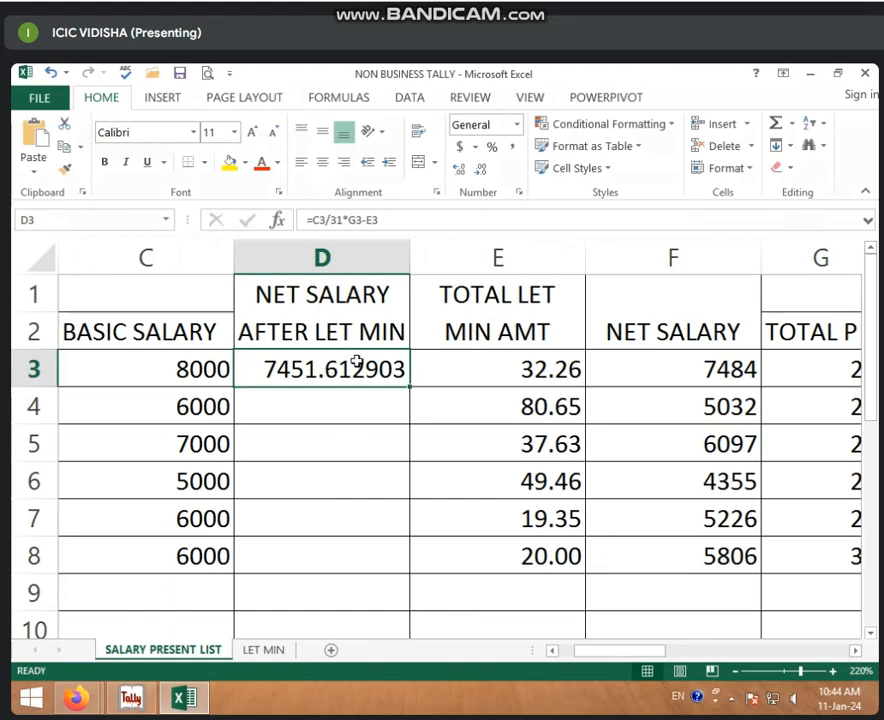
click(655, 368)
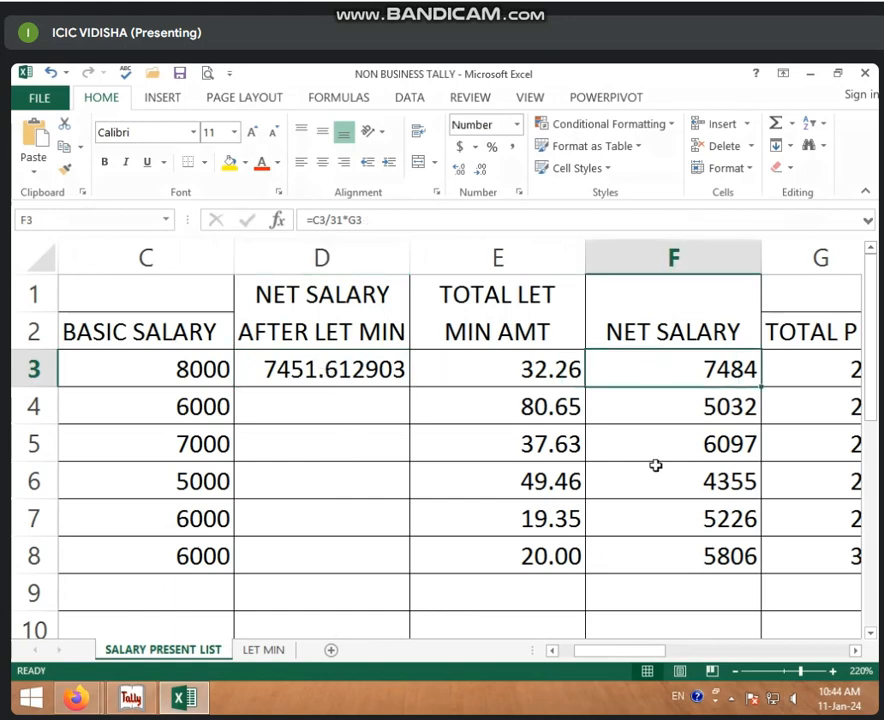
click(362, 374)
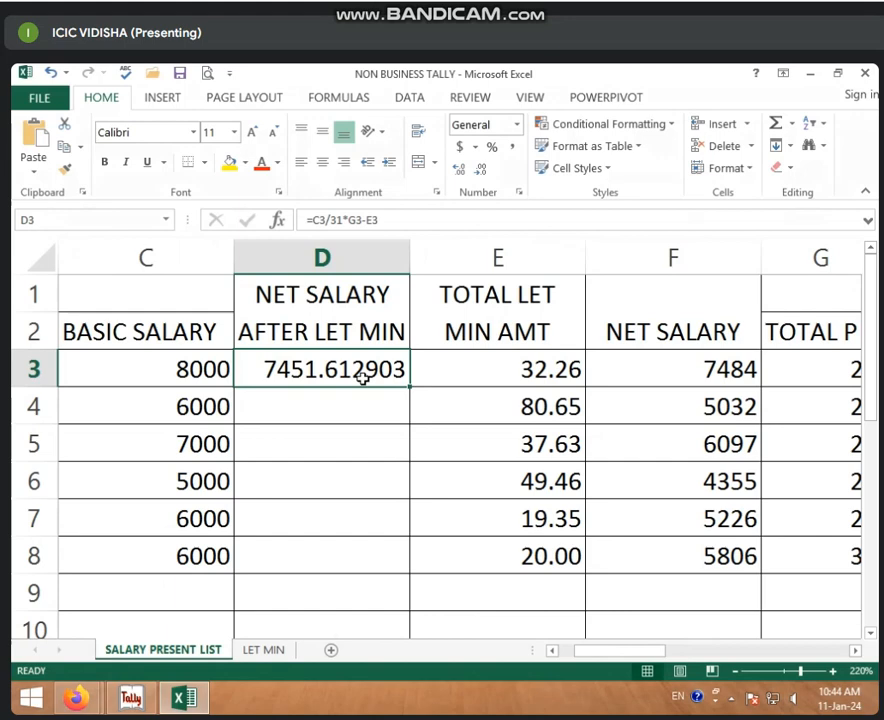
Replace the formula in D3 with =F3-E3, subtracting the late-minute amount from the net salary.
key(BackSpace)
key(Return)
click(349, 375)
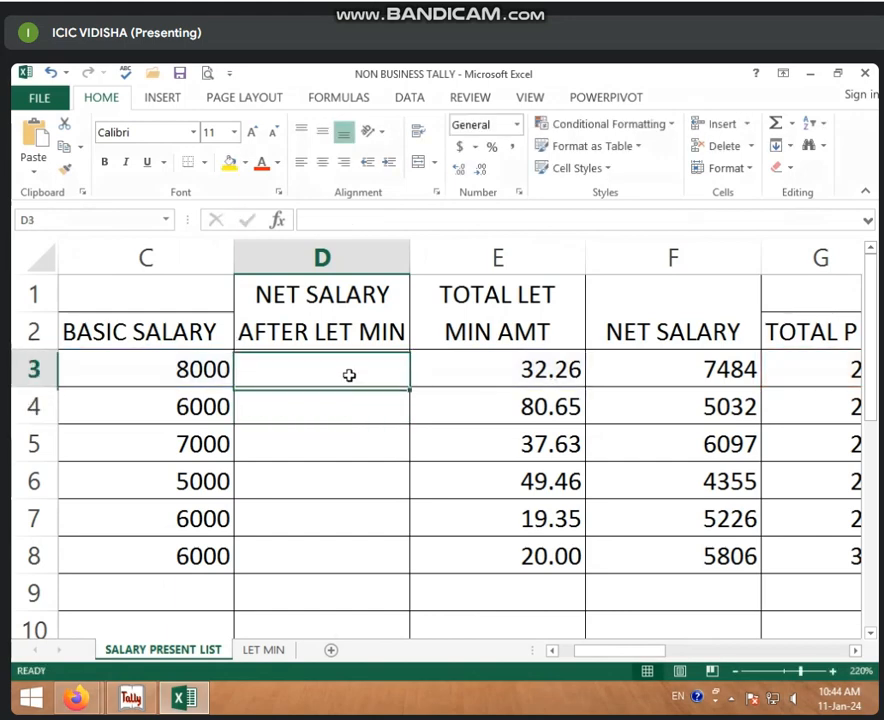
text(=)
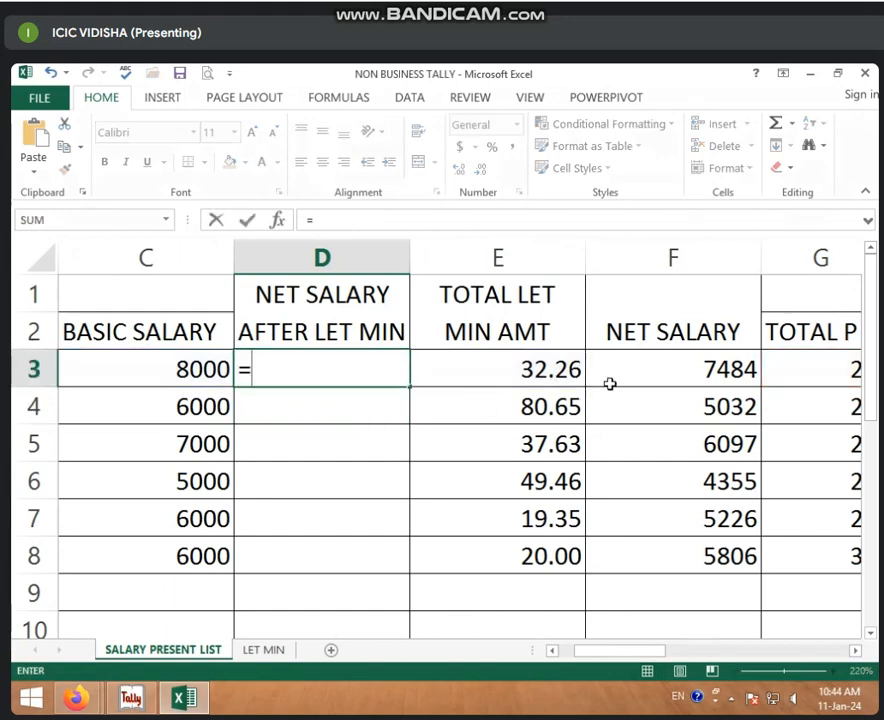
click(639, 364)
text(-)
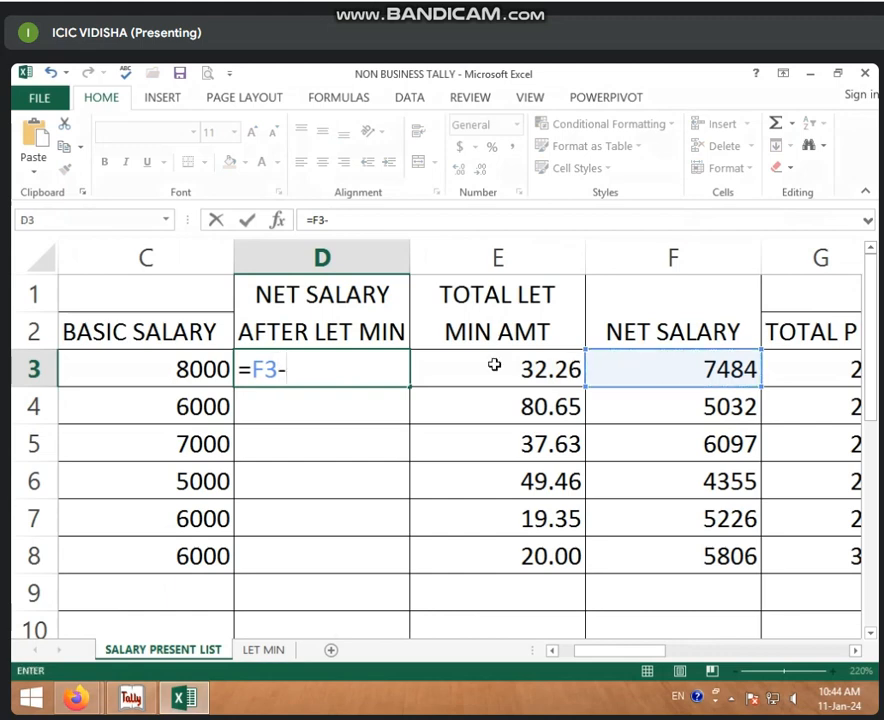
click(494, 365)
key(Return)
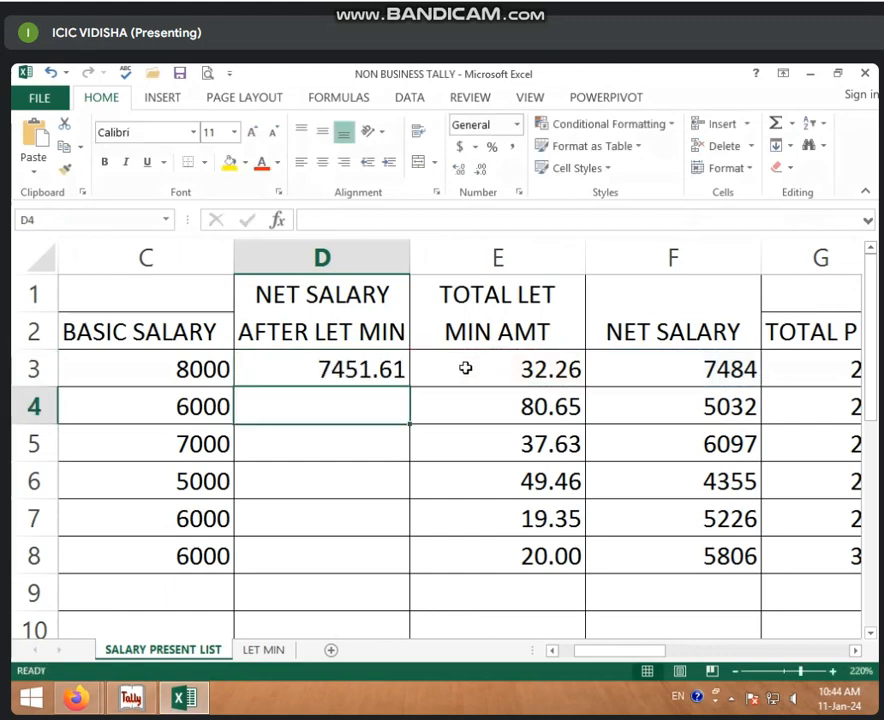
Examine the first employee's formulas in D3, E3 and F3 to check how the late-minute amount is deducted.
click(357, 367)
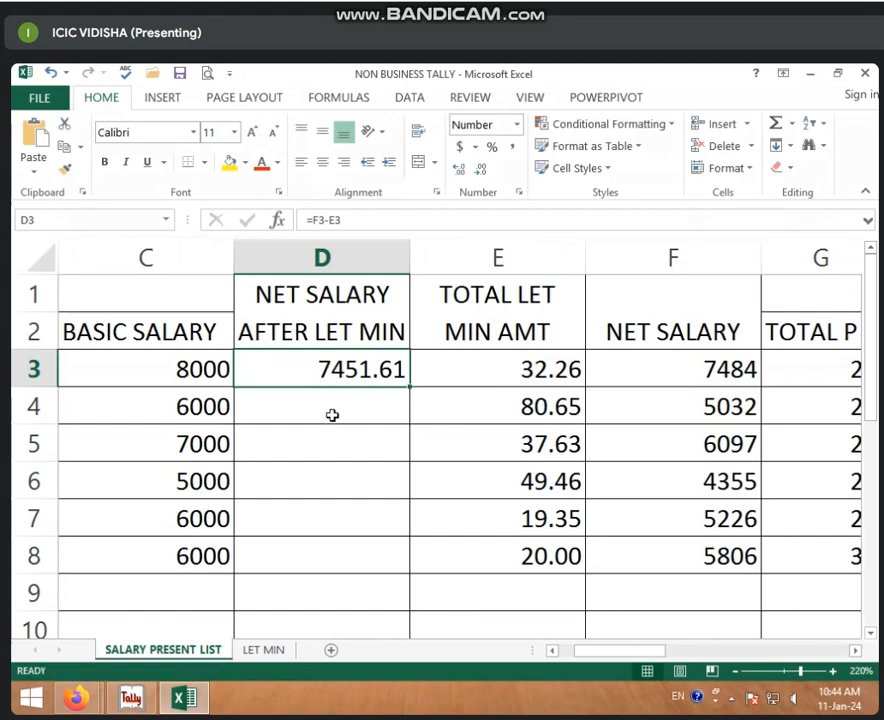
click(625, 371)
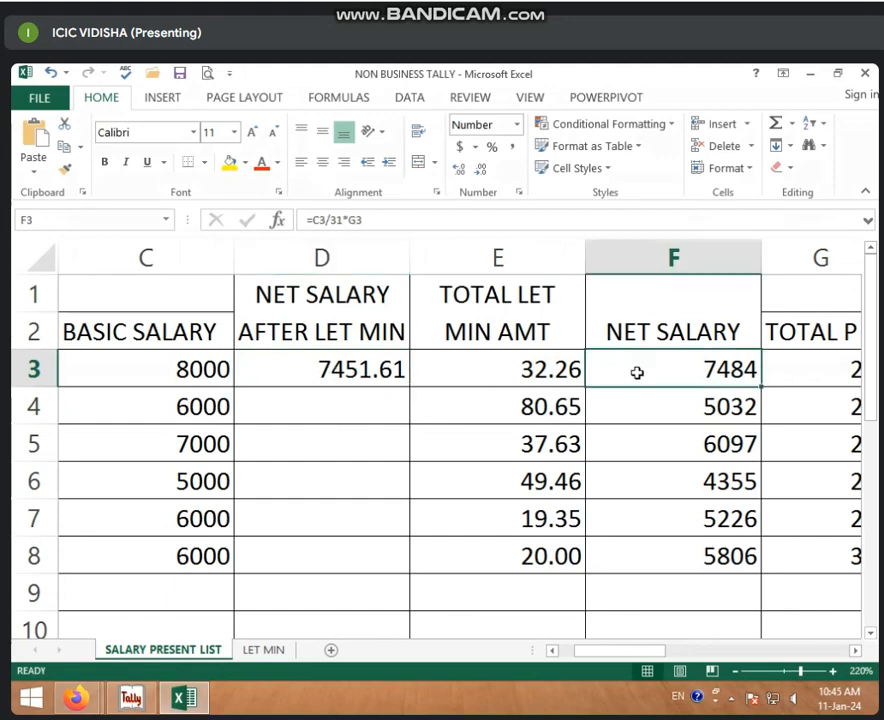
click(470, 370)
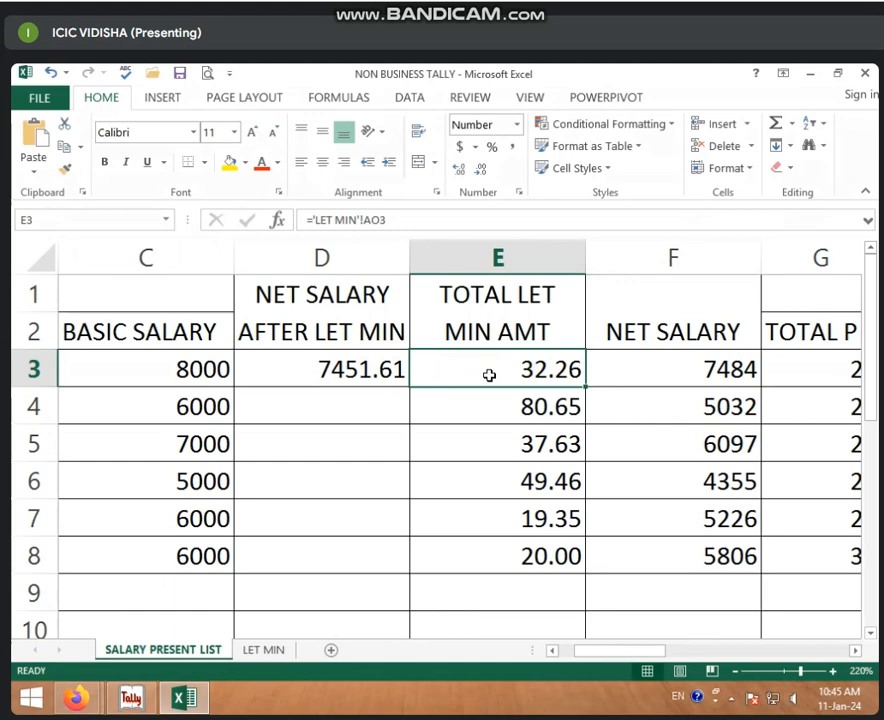
click(610, 369)
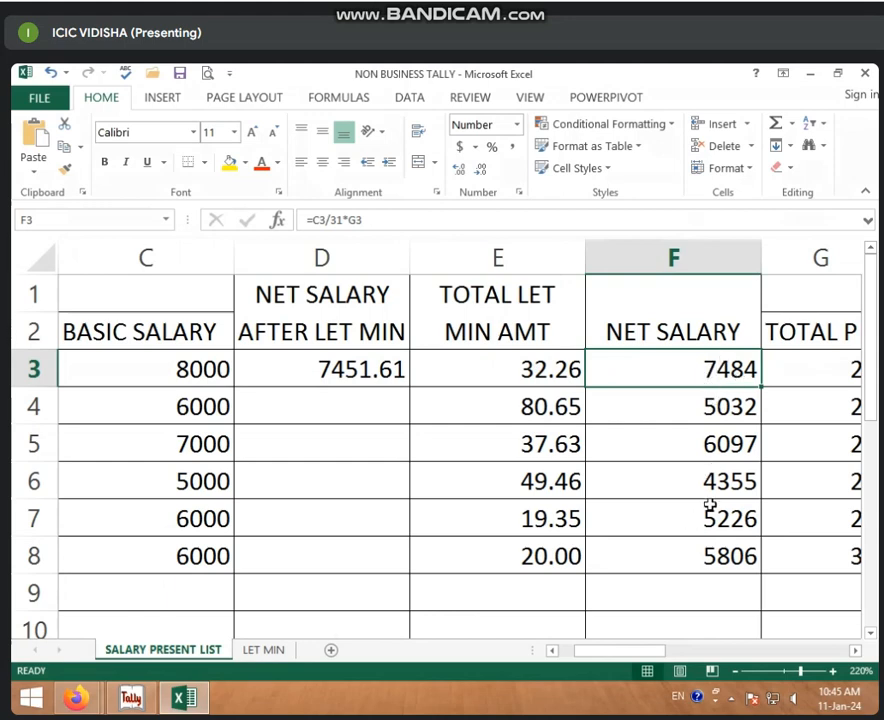
click(568, 367)
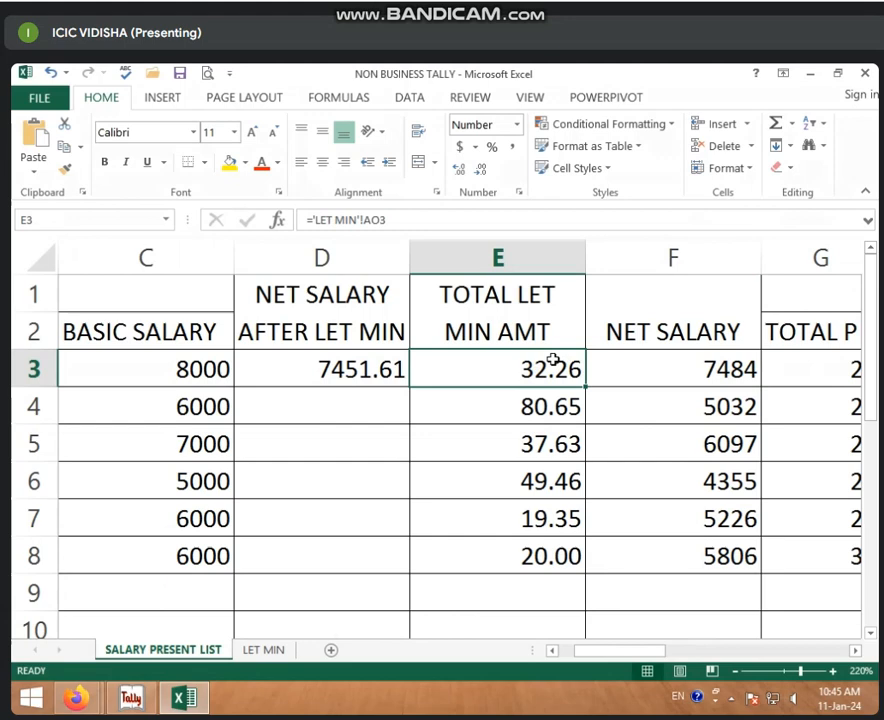
click(393, 373)
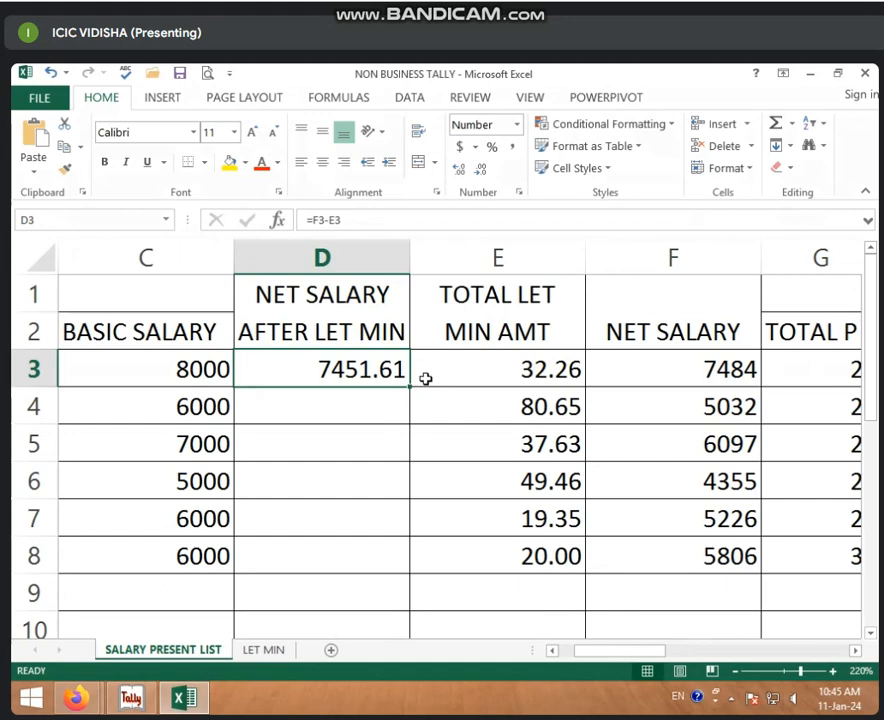
Clear D3 and enter the formula =F3-E3 in it again.
key(BackSpace)
click(377, 427)
click(371, 378)
text(=)
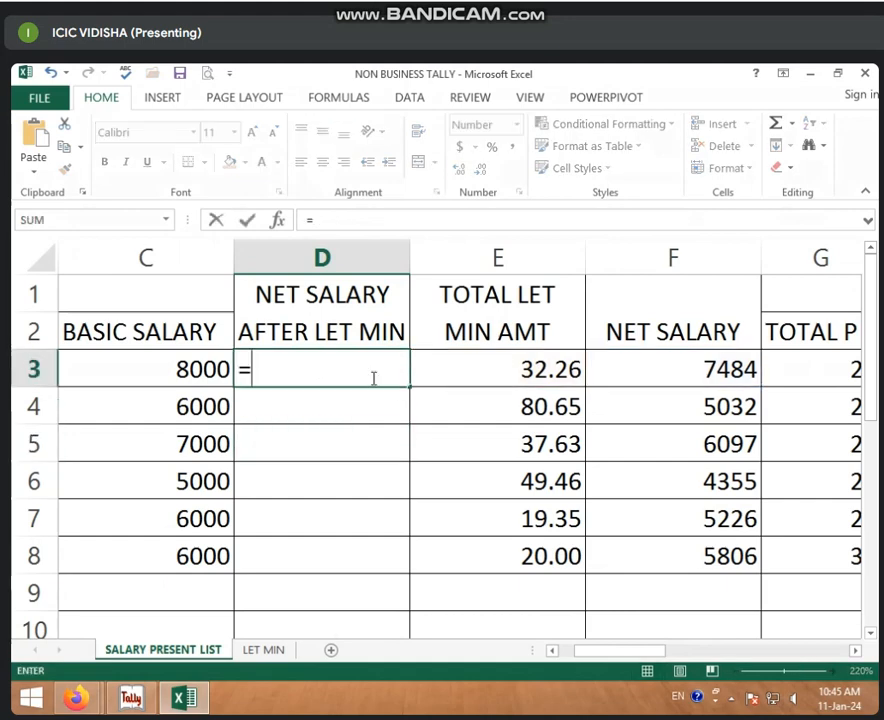
click(660, 372)
text(-)
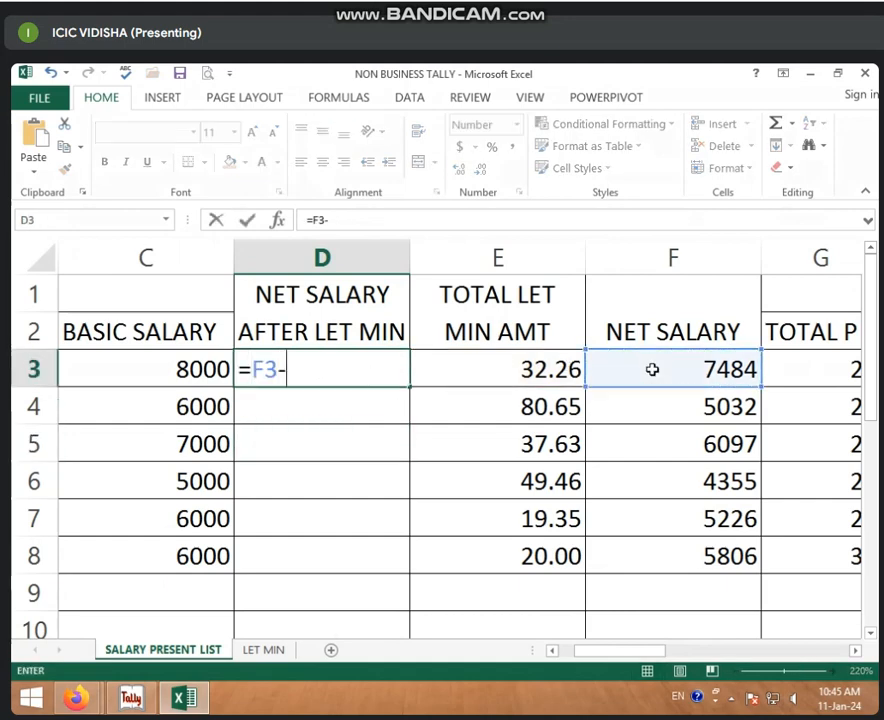
click(503, 368)
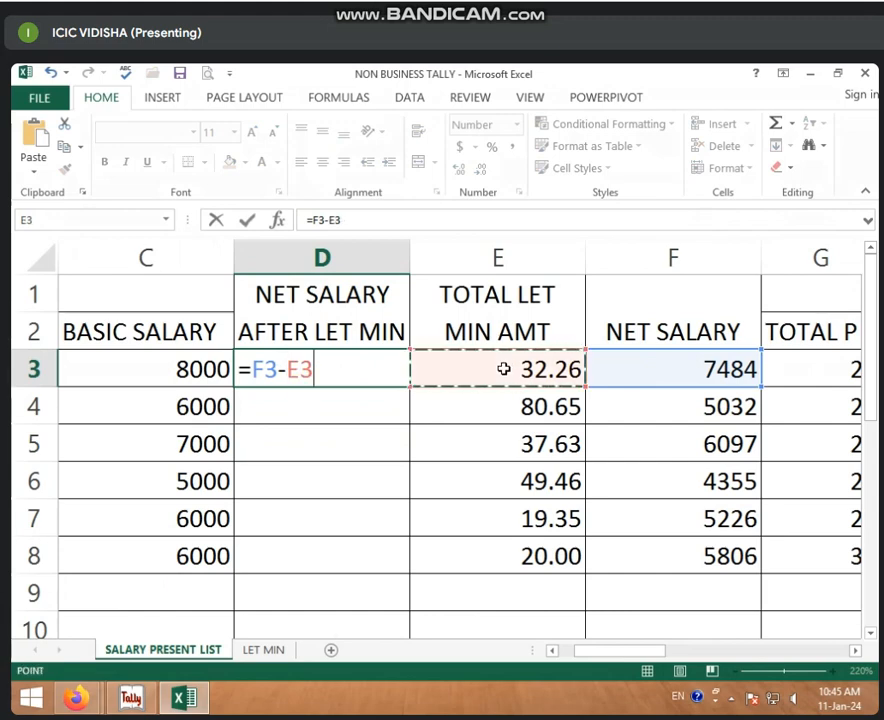
key(Return)
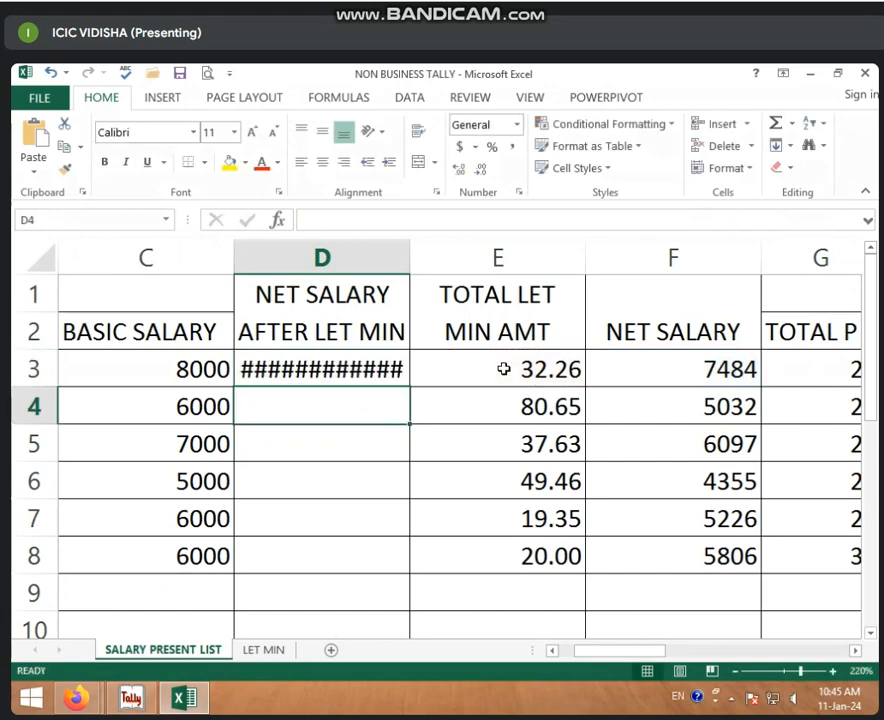
Reduce the decimals displayed in D3 to four places.
click(375, 365)
click(481, 174)
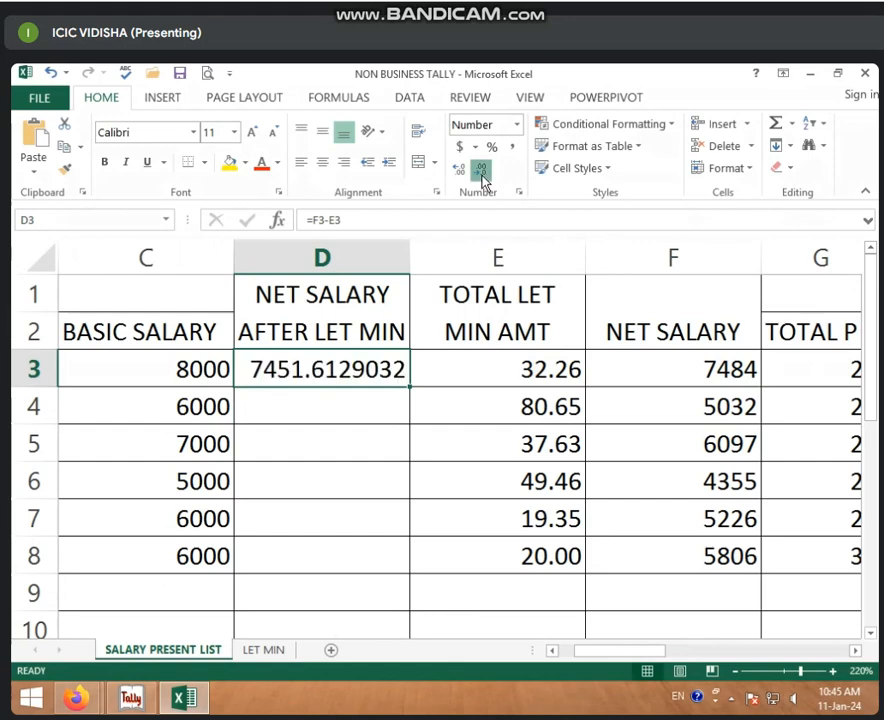
click(481, 174)
click(481, 174)
click(481, 174)
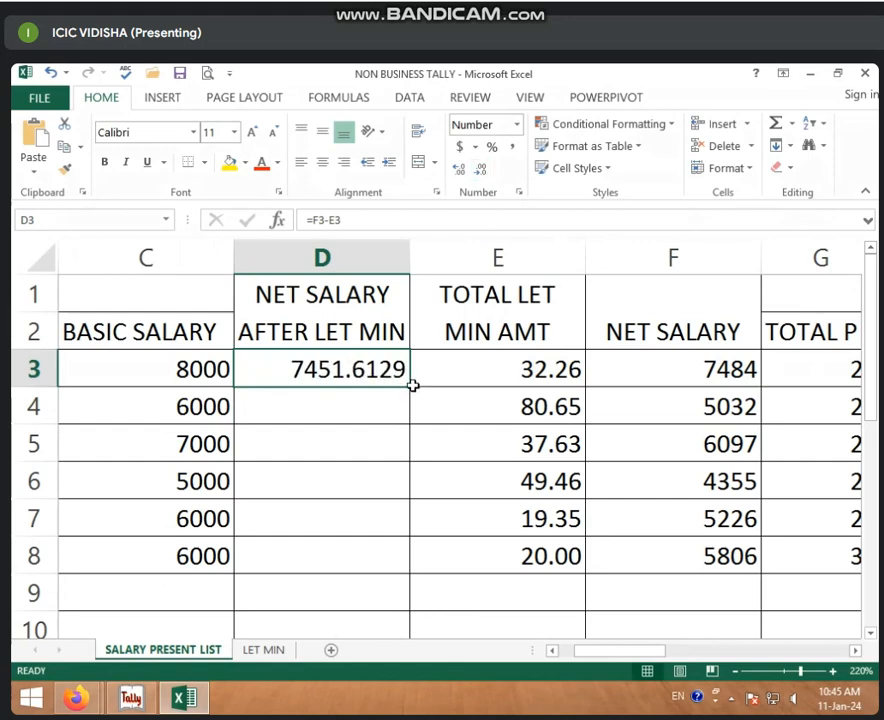
Fill the D3 formula down to D8 and display the results in D3:D8 without decimals.
drag(410, 386, 395, 566)
click(482, 168)
click(482, 168)
click(482, 168)
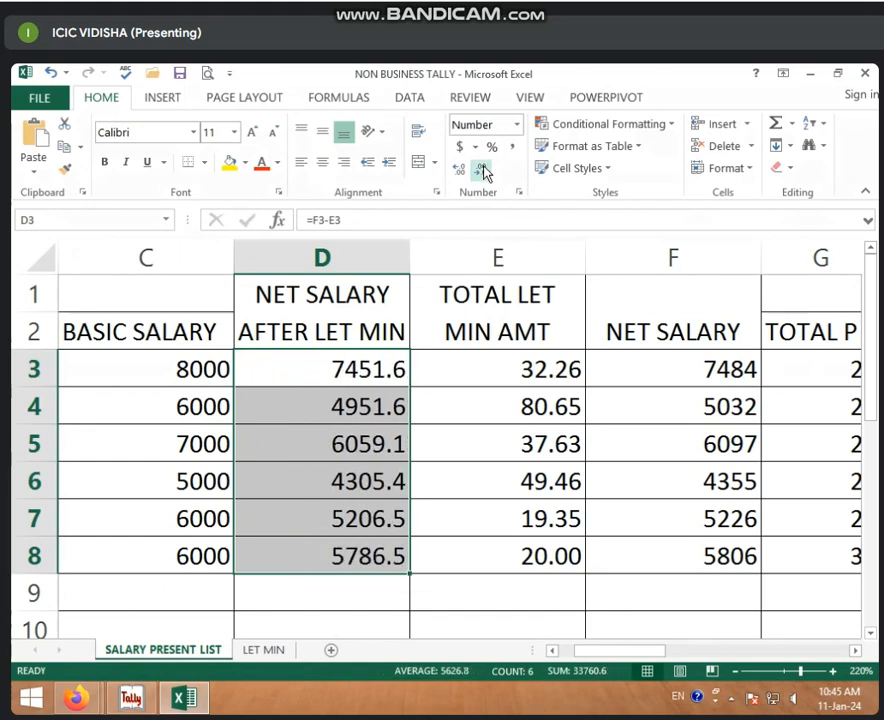
click(481, 170)
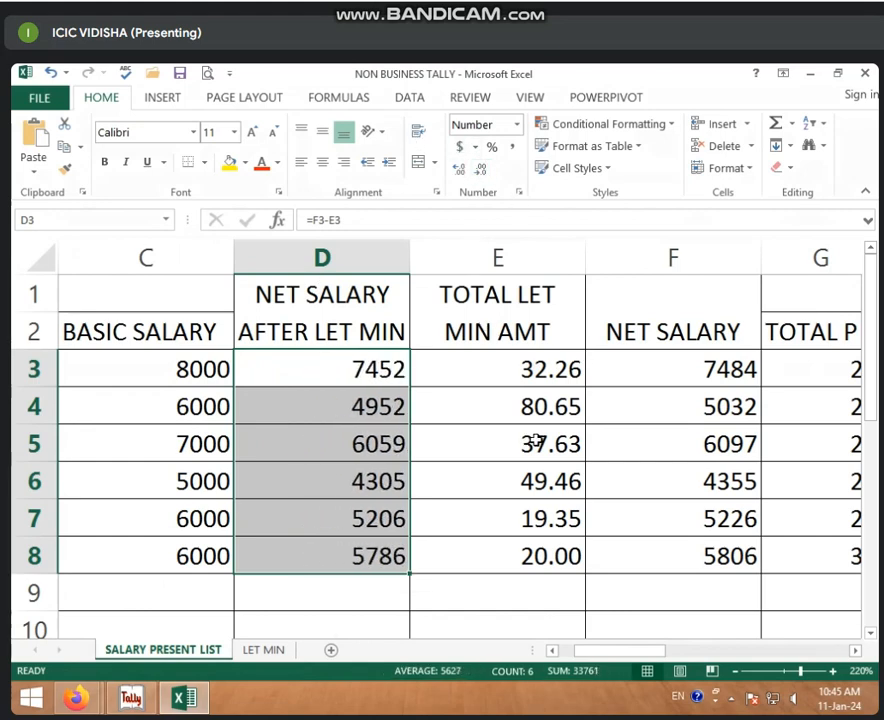
click(458, 394)
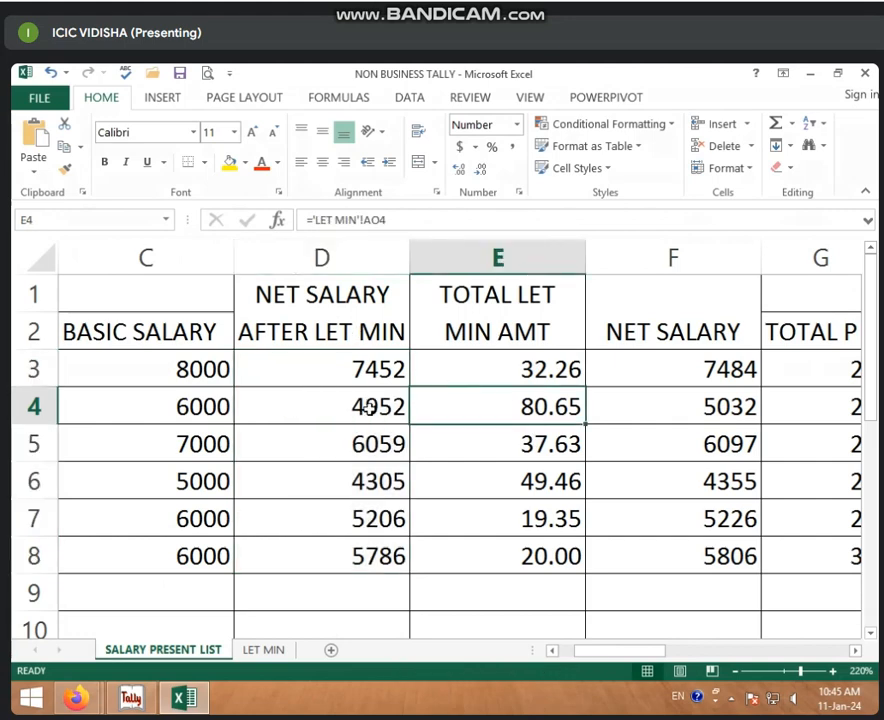
Insert a new column before NET SALARY AFTER LET MIN, merge D1:D2 and give it the heading SDA.
click(192, 369)
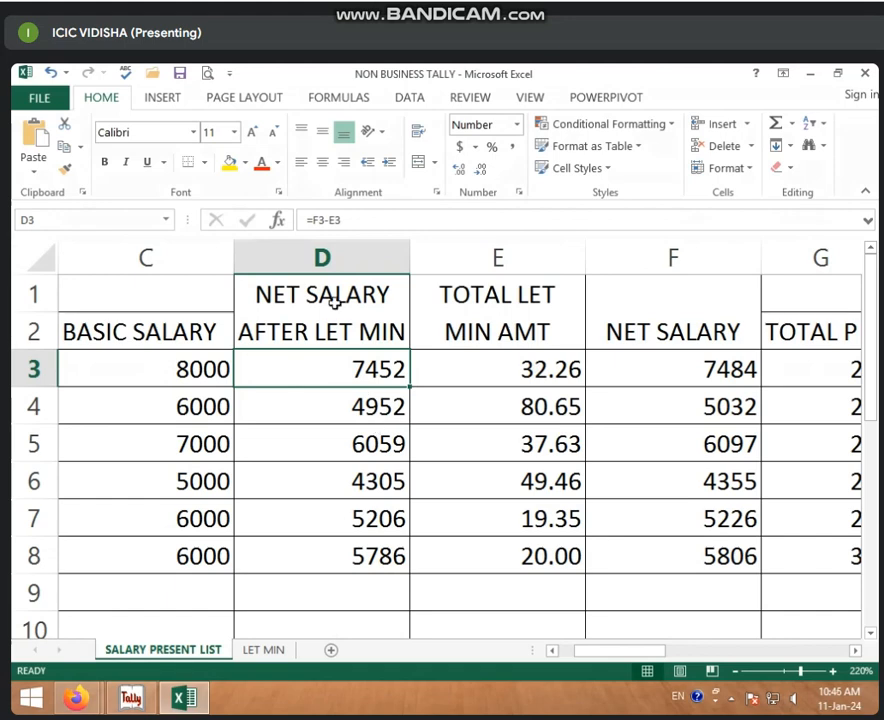
click(324, 258)
right_click(331, 266)
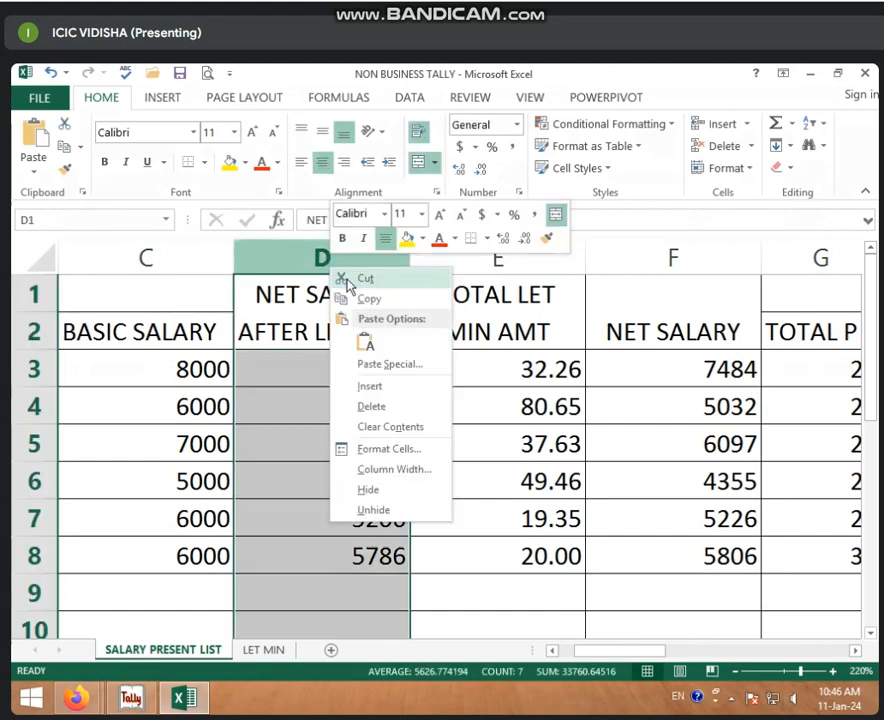
click(370, 387)
drag(340, 290, 347, 341)
click(420, 161)
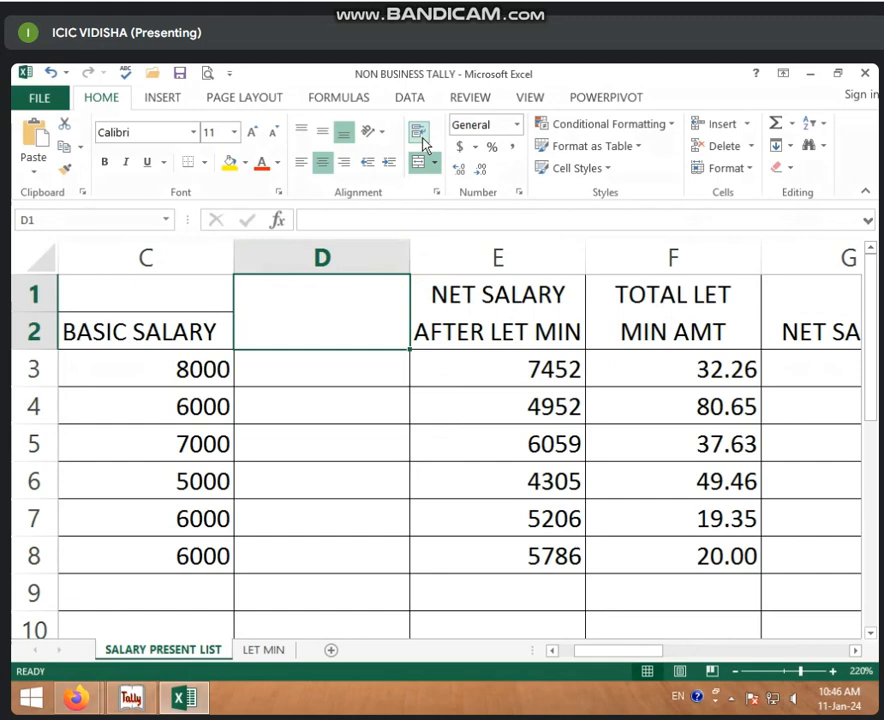
text(SDA)
Enter the formula =C3-E3 in D3 to subtract the net salary after late minutes from the basic salary.
click(330, 375)
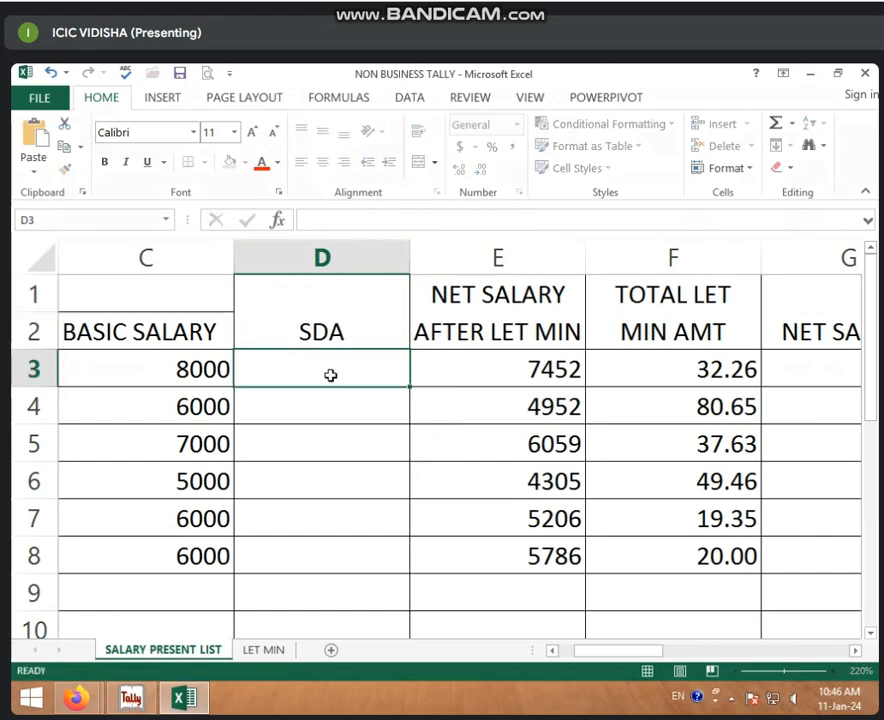
text(=)
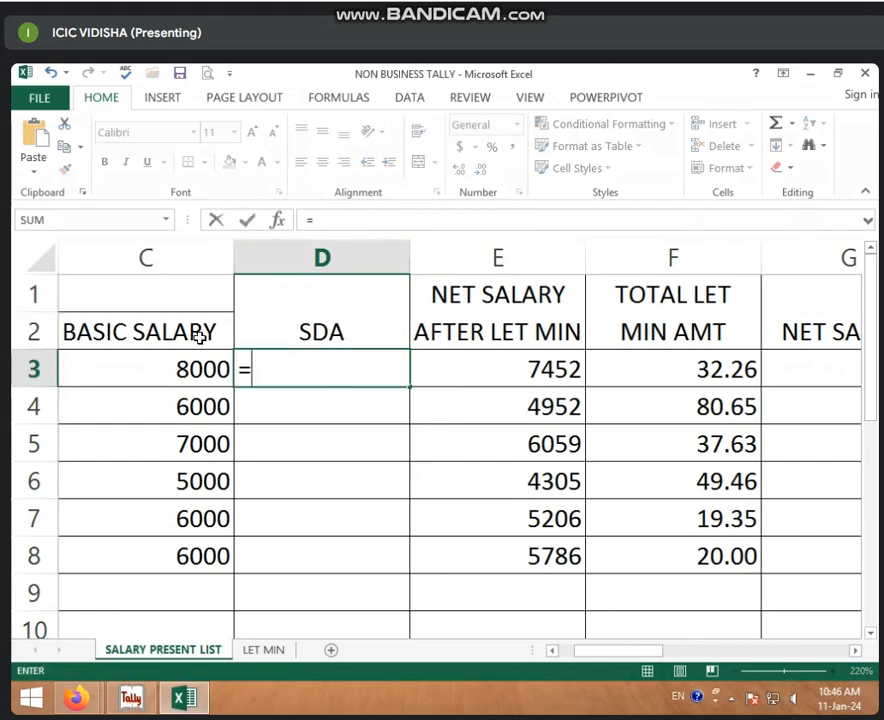
click(199, 363)
text(-)
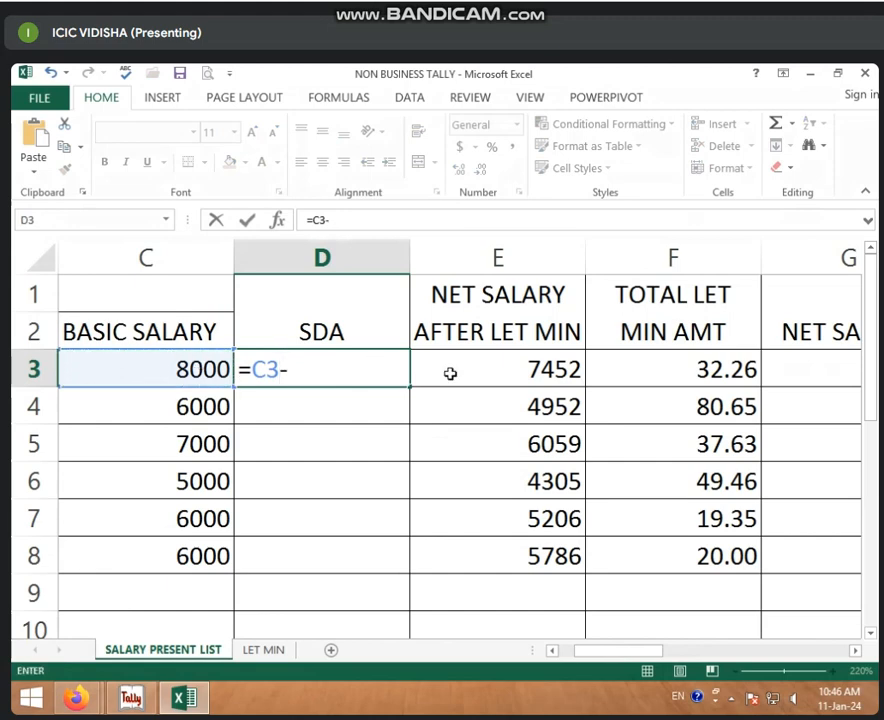
click(458, 374)
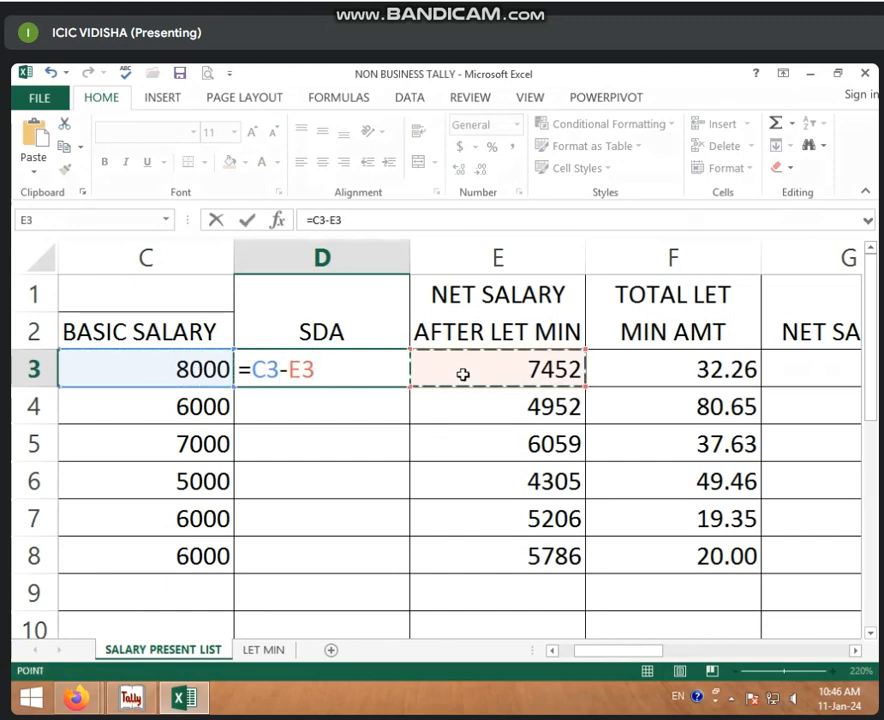
key(Return)
Fill the SDA formula from D3 down to D8 and narrow column D to fit its values.
click(331, 367)
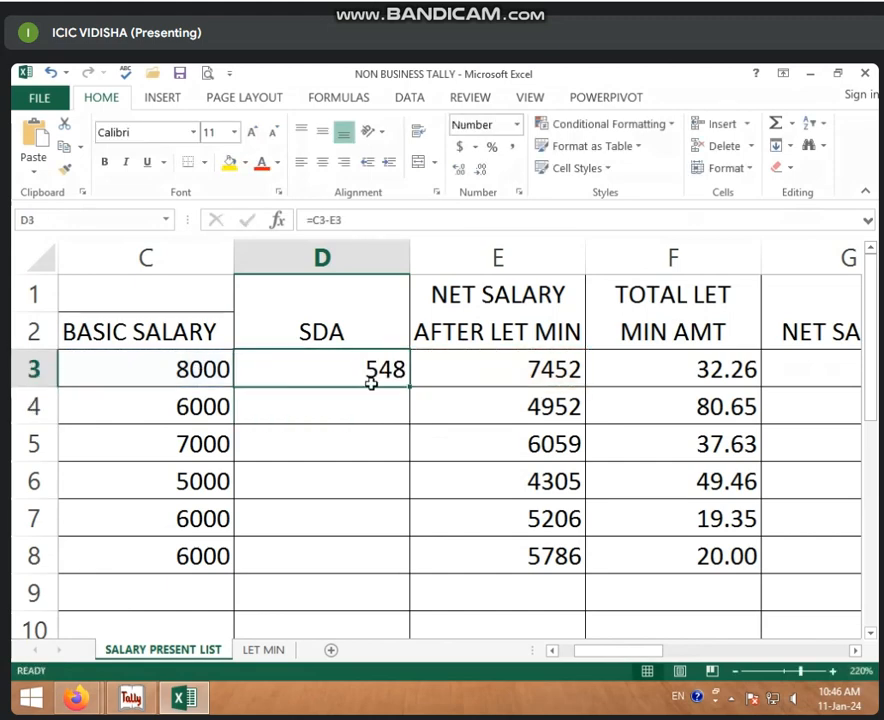
click(174, 372)
click(462, 371)
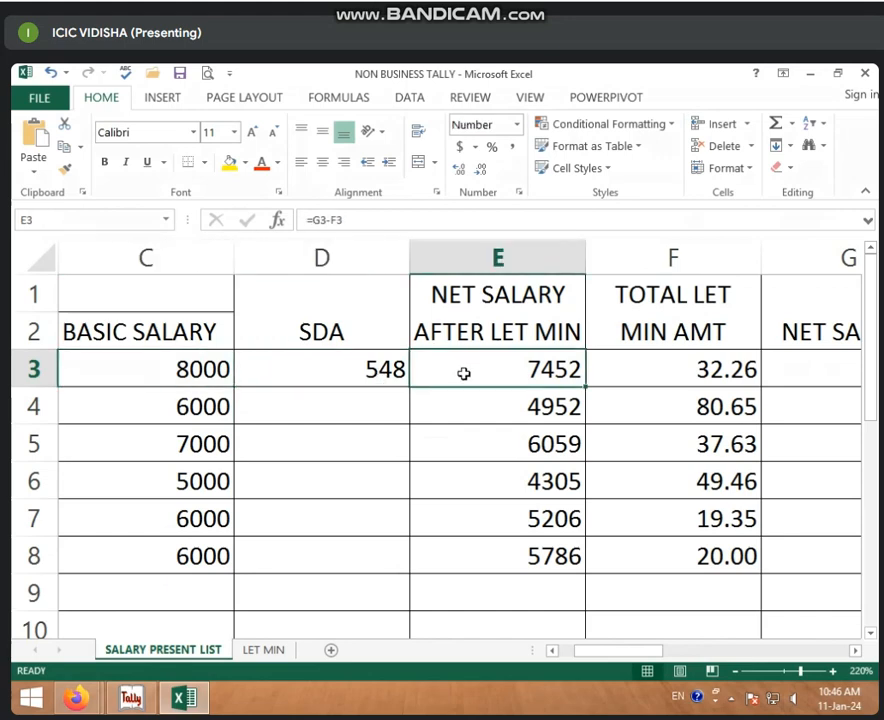
click(393, 372)
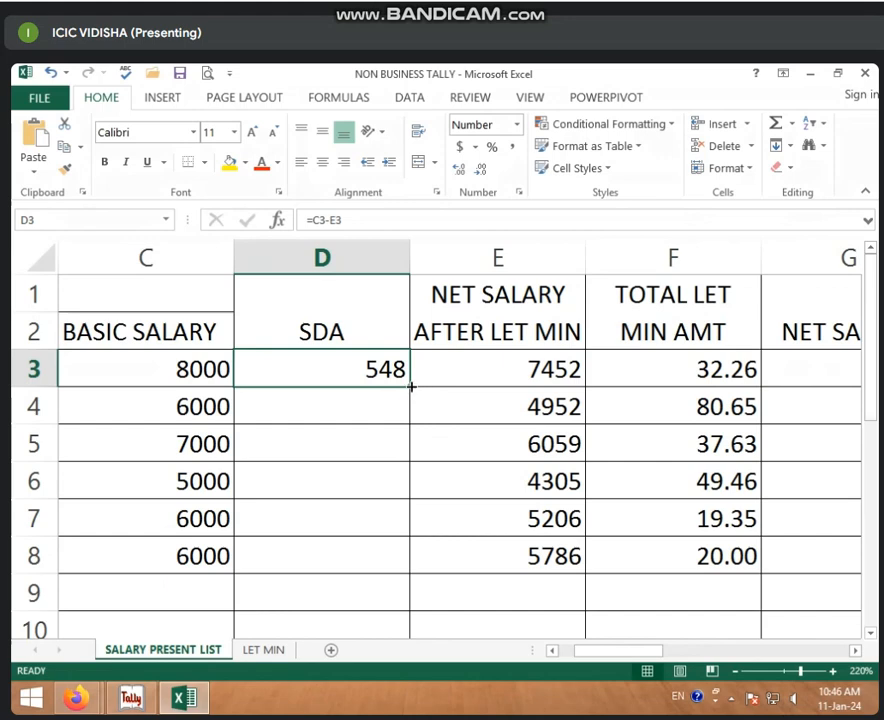
drag(411, 386, 371, 570)
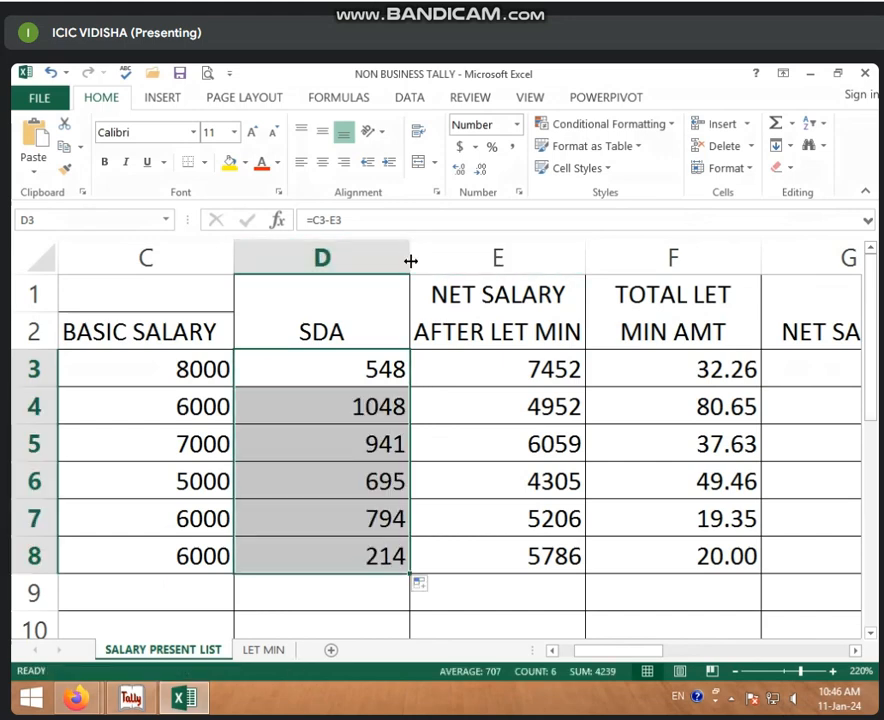
drag(410, 260, 340, 260)
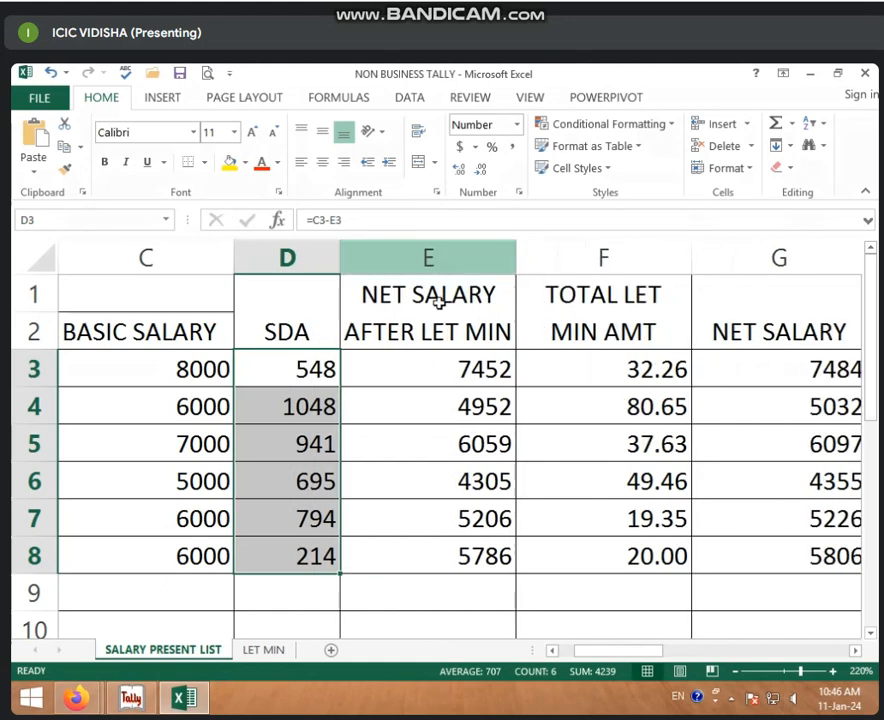
Examine the formulas in E6, F5 and H3 to see how late minutes and total presence feed the salary.
click(468, 480)
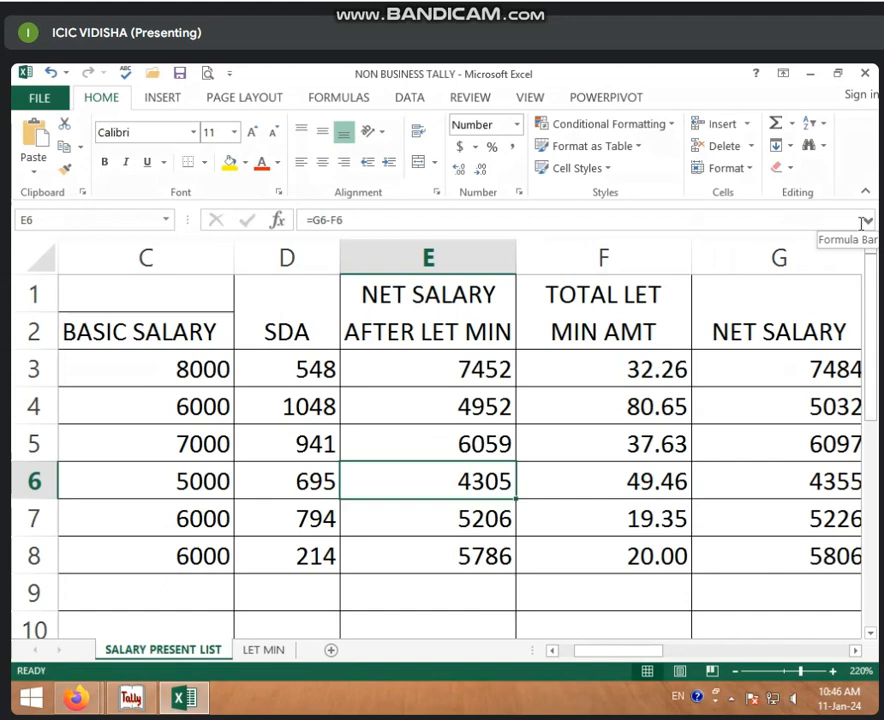
click(663, 450)
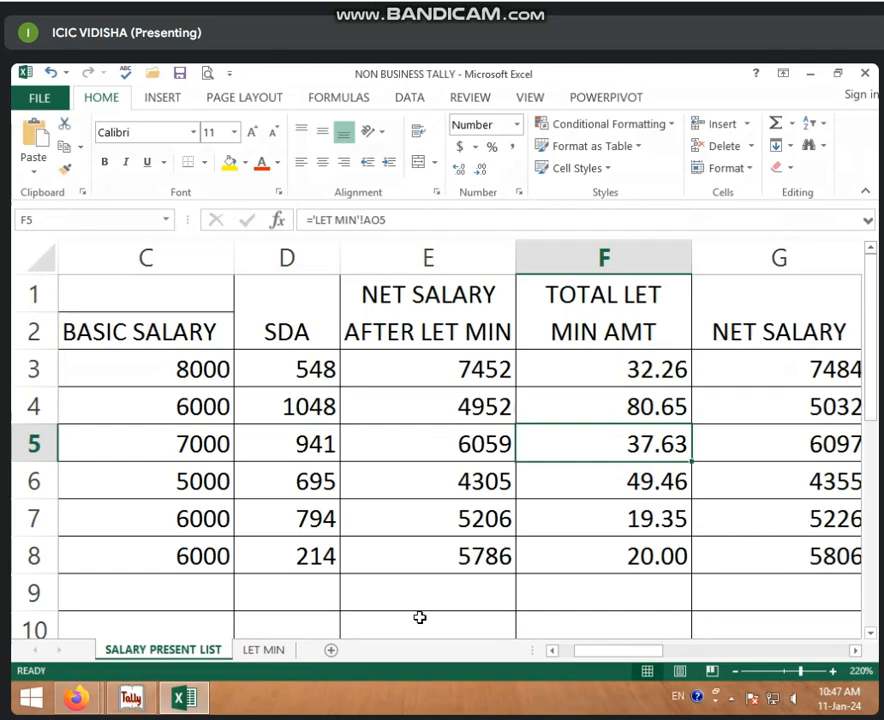
click(266, 653)
click(221, 650)
drag(606, 656, 632, 662)
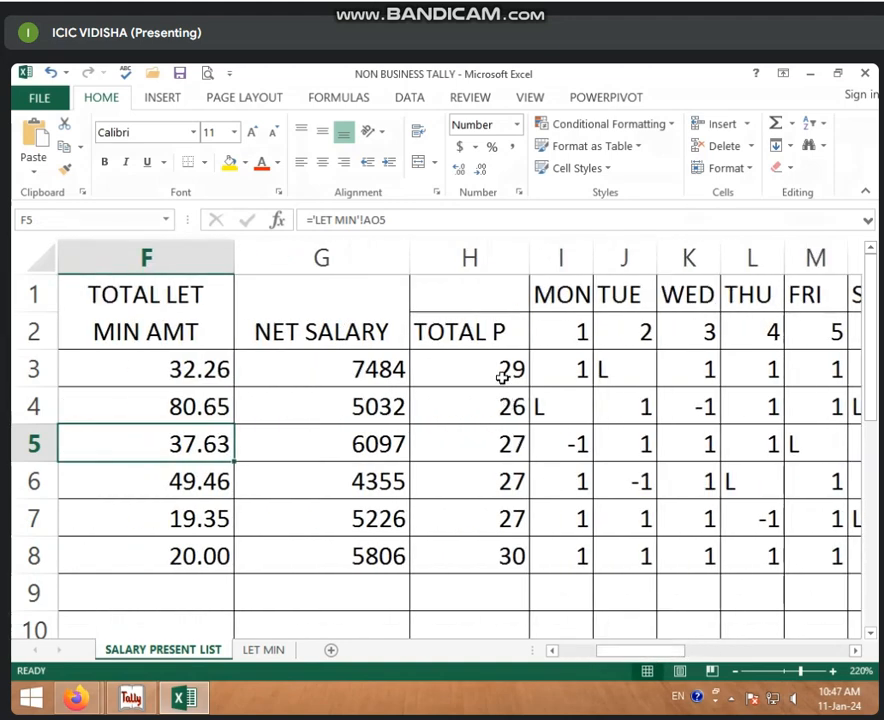
click(502, 372)
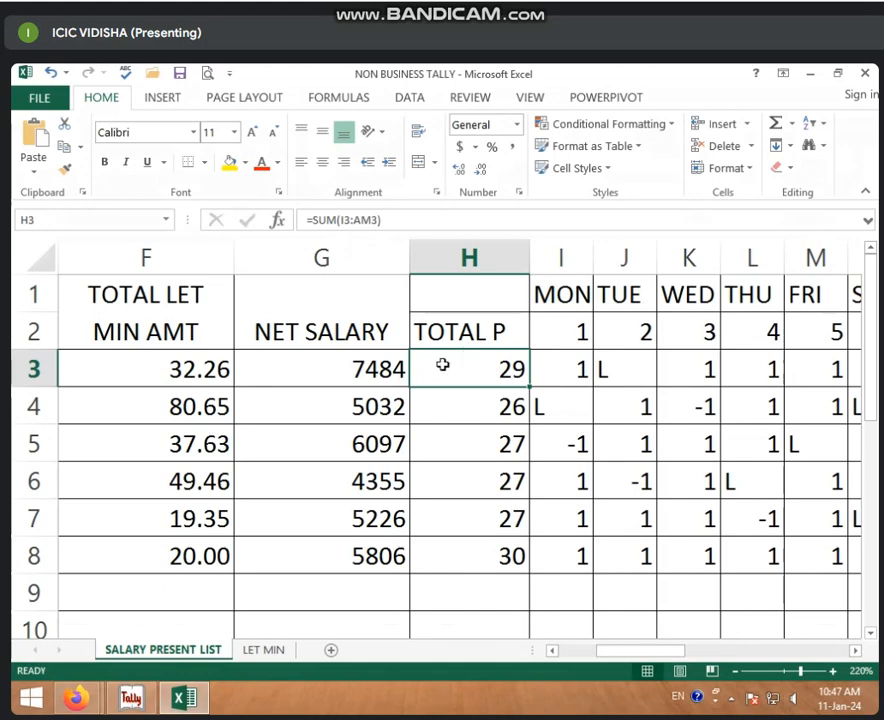
Clear the net salary in G3 and enter the formula =C3/31*H3 in it again.
click(389, 372)
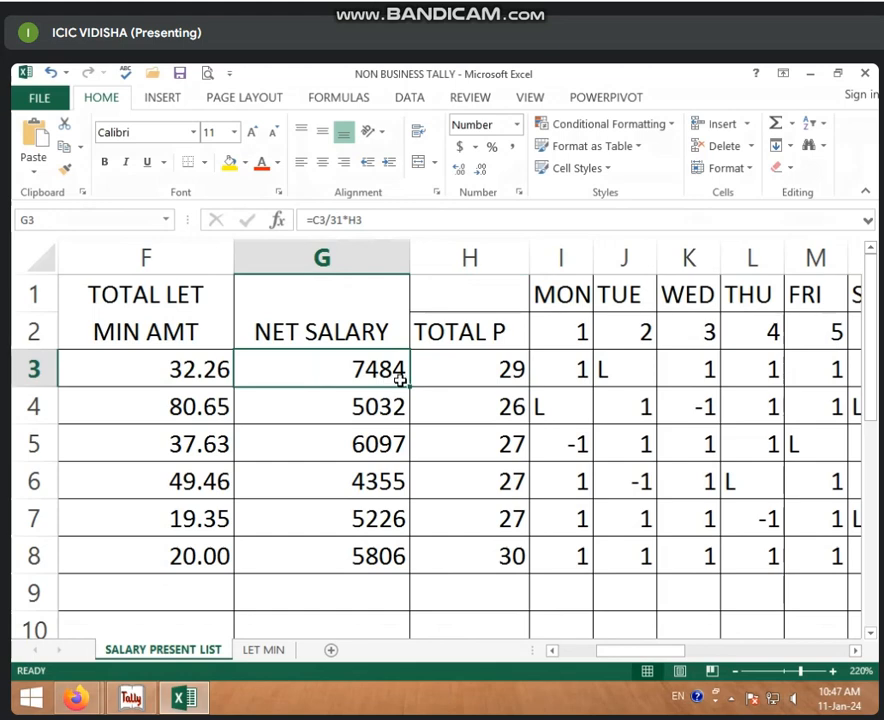
key(BackSpace)
text(=)
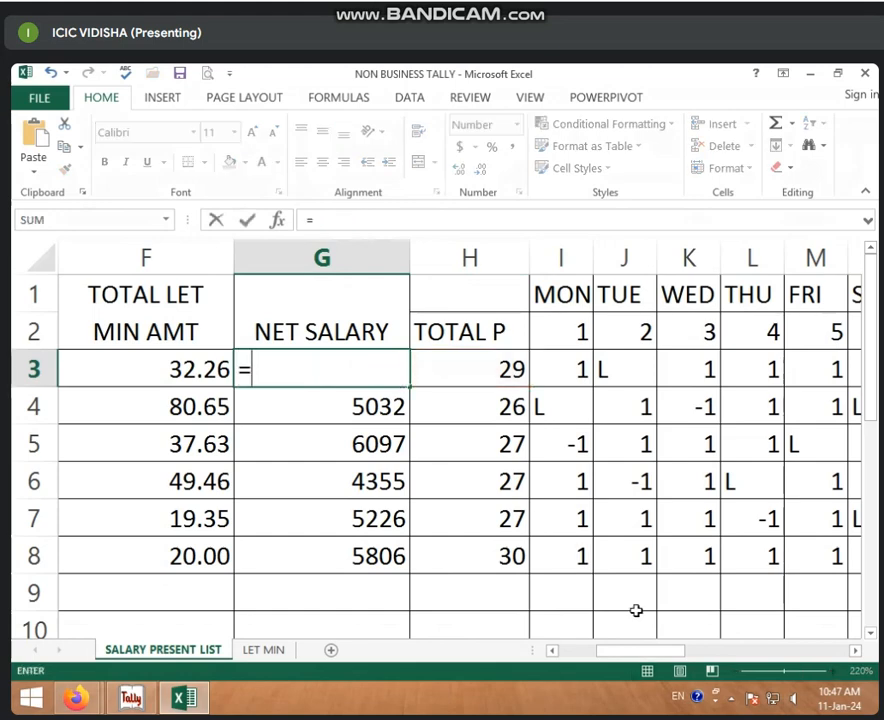
drag(635, 651, 578, 651)
click(426, 370)
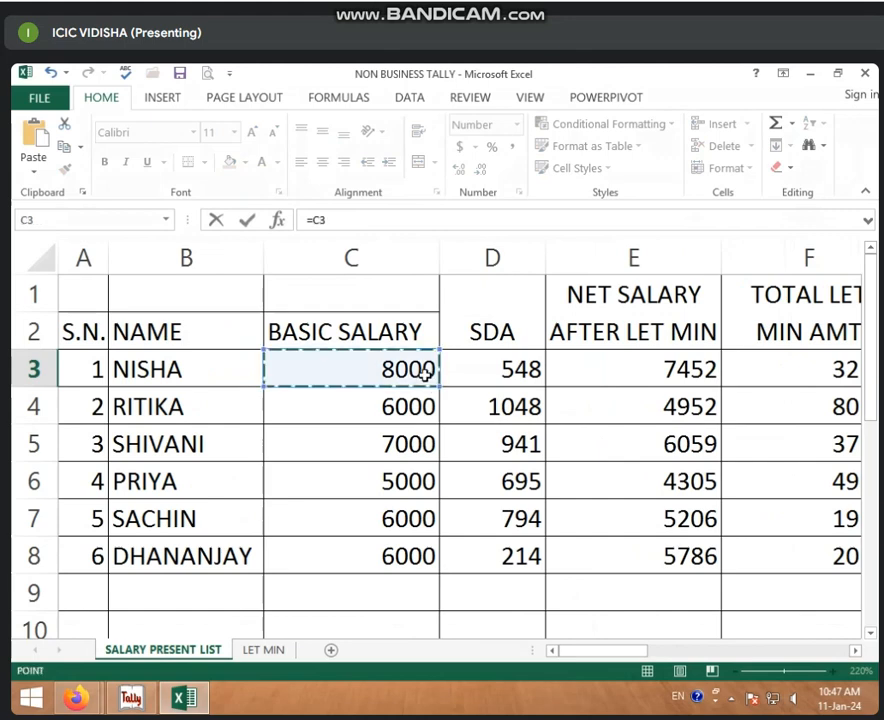
text(/31*)
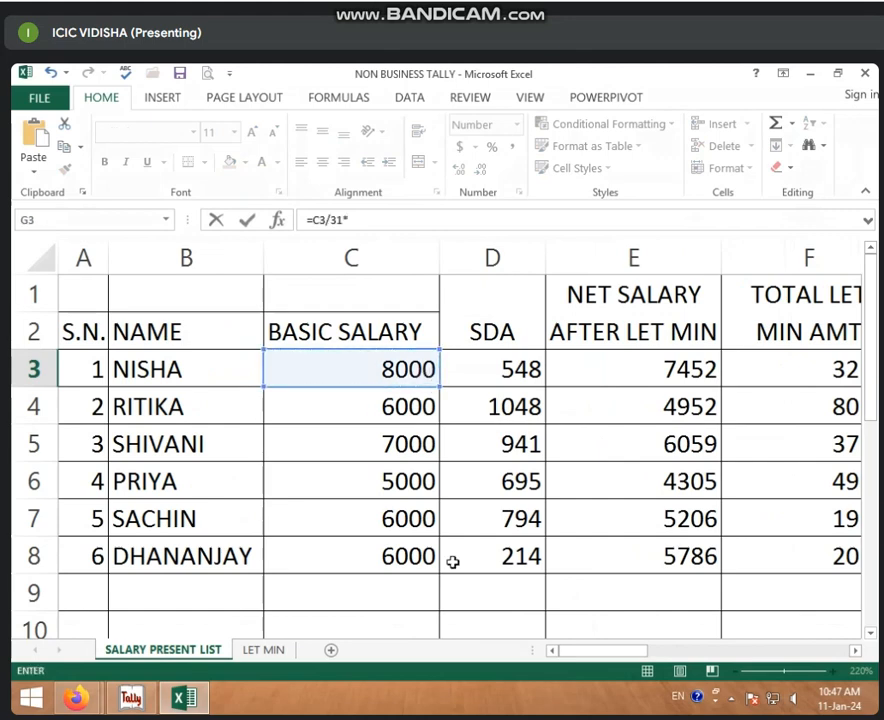
drag(576, 658, 612, 663)
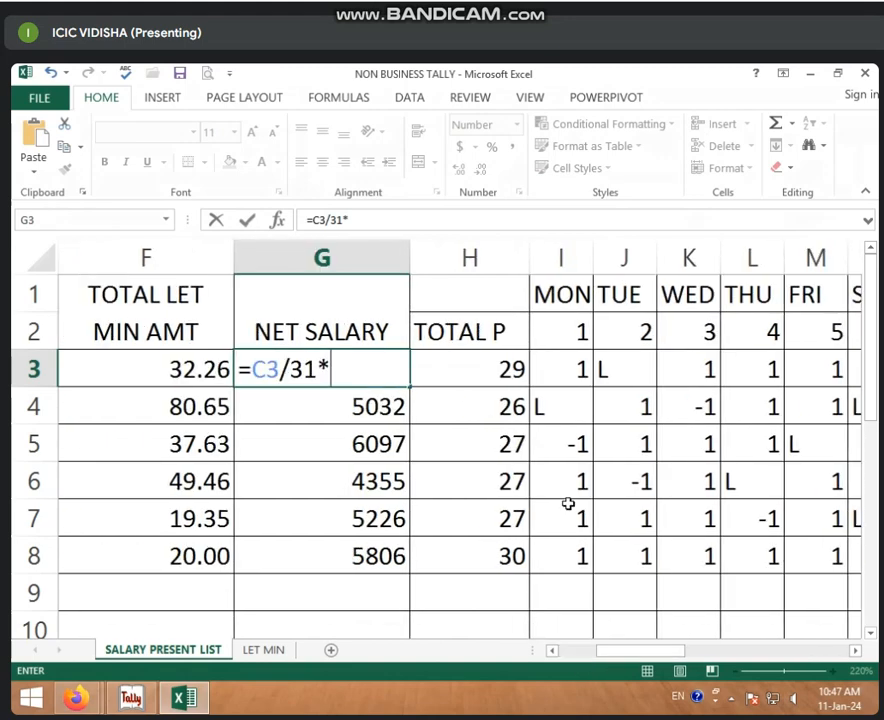
click(484, 366)
key(Return)
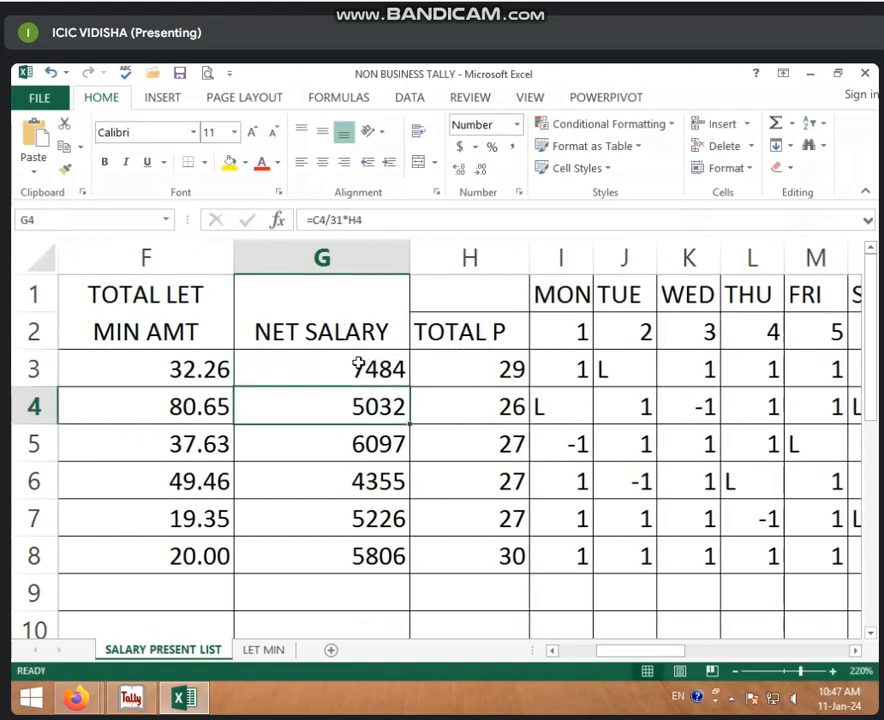
click(367, 375)
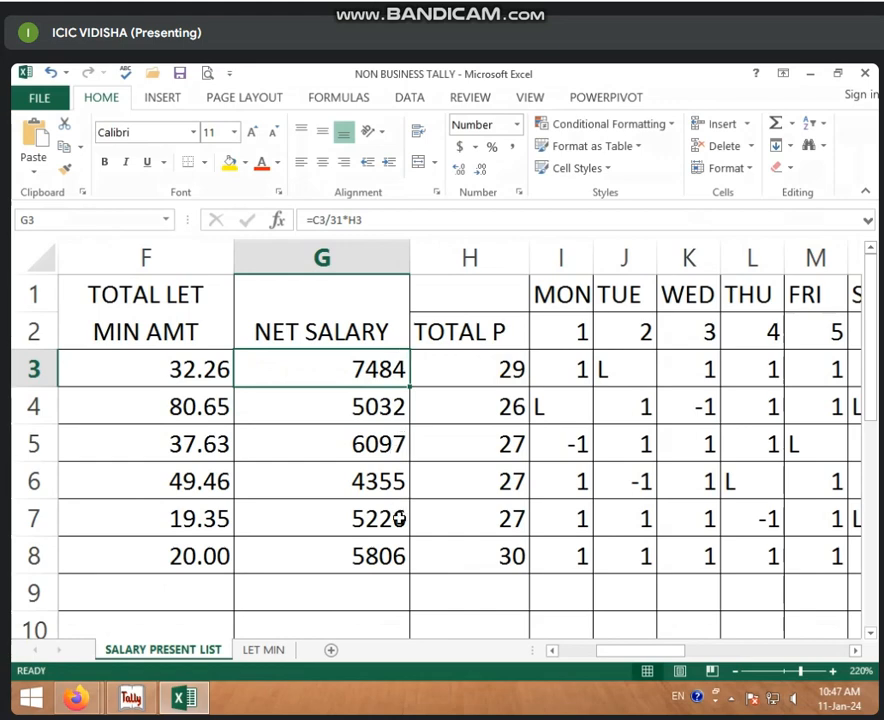
Examine the daily late minutes on the LET MIN sheet and the TOTAL LET MIN formula in AI3.
click(266, 651)
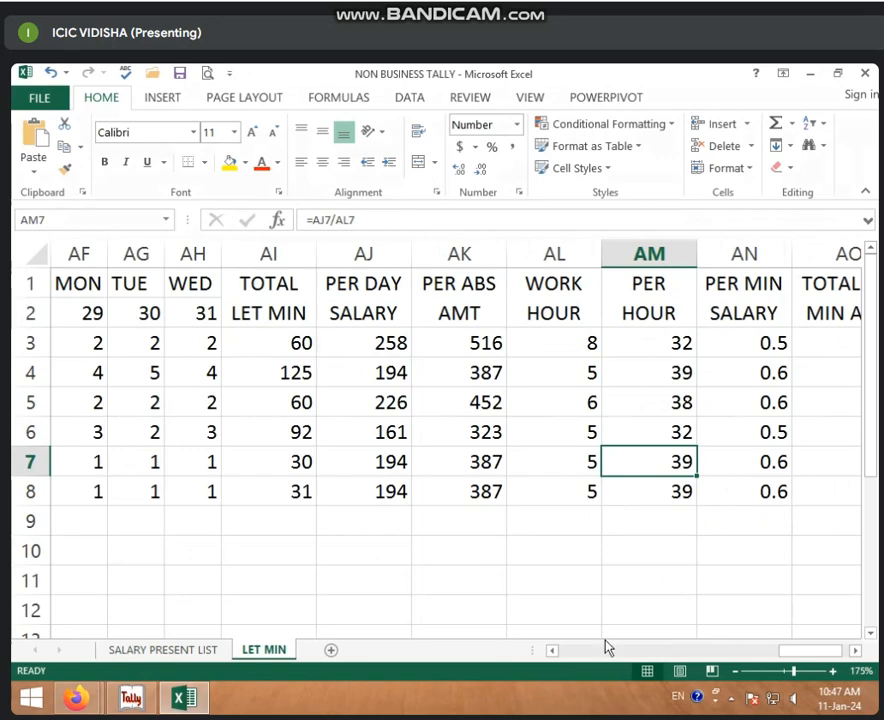
drag(783, 655, 566, 651)
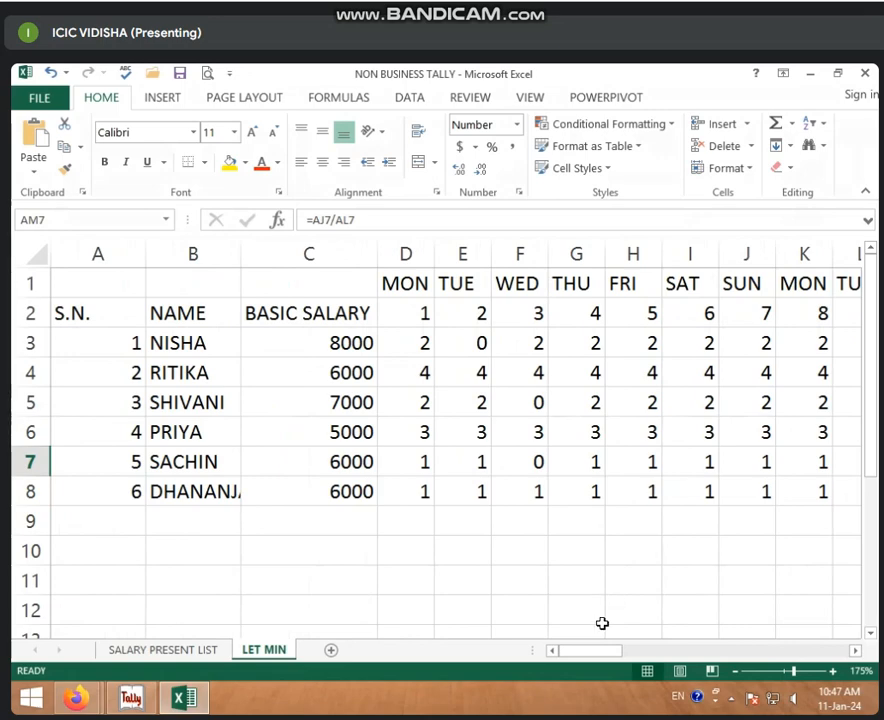
drag(590, 653, 775, 654)
click(462, 343)
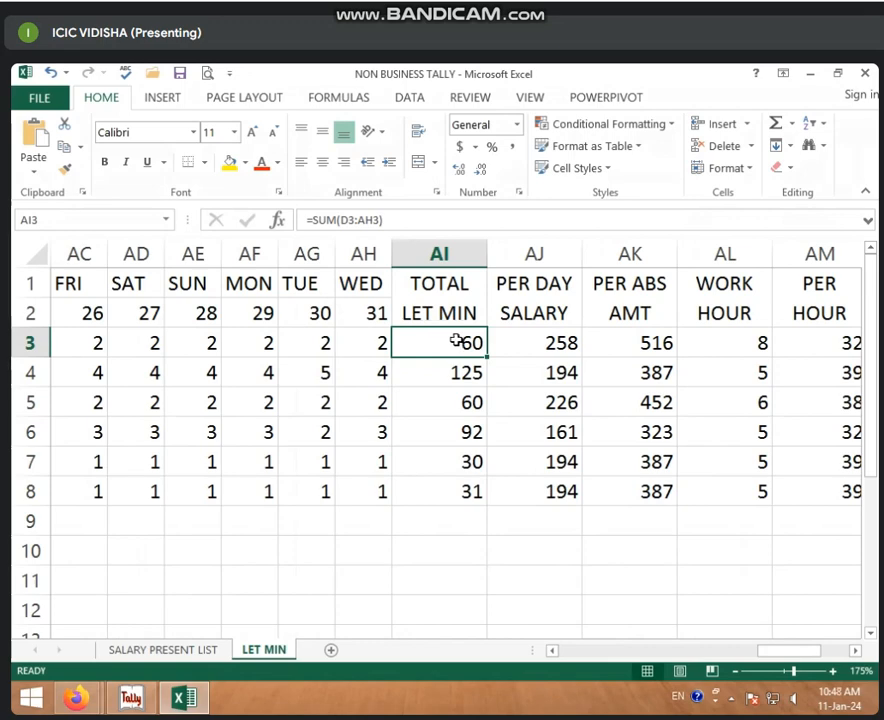
Clear the per-day salary in AJ3 and enter the formula =C3/31 in it again.
click(538, 347)
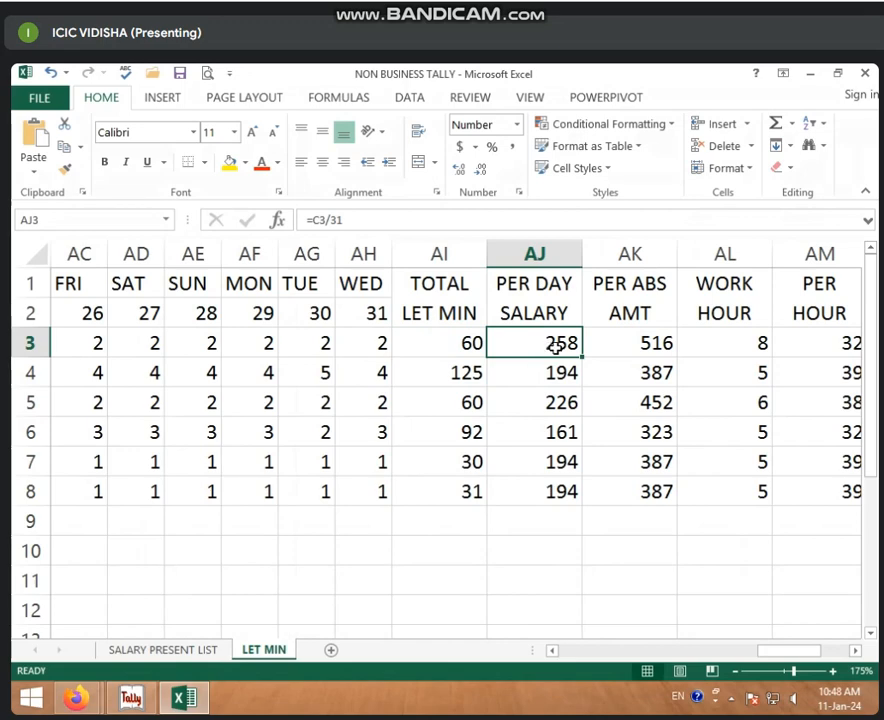
key(BackSpace)
text(=)
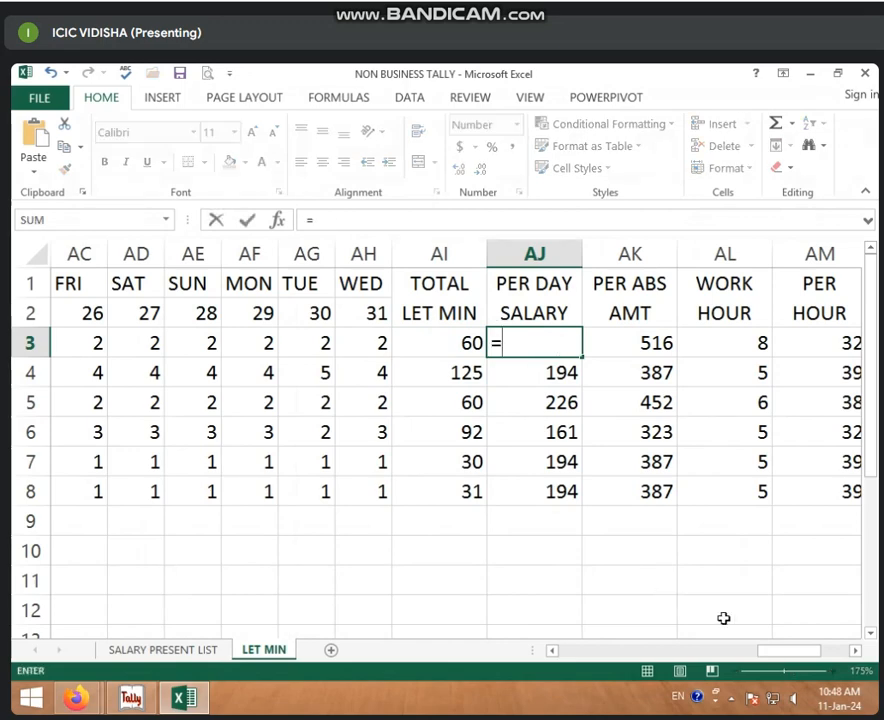
drag(785, 652, 479, 657)
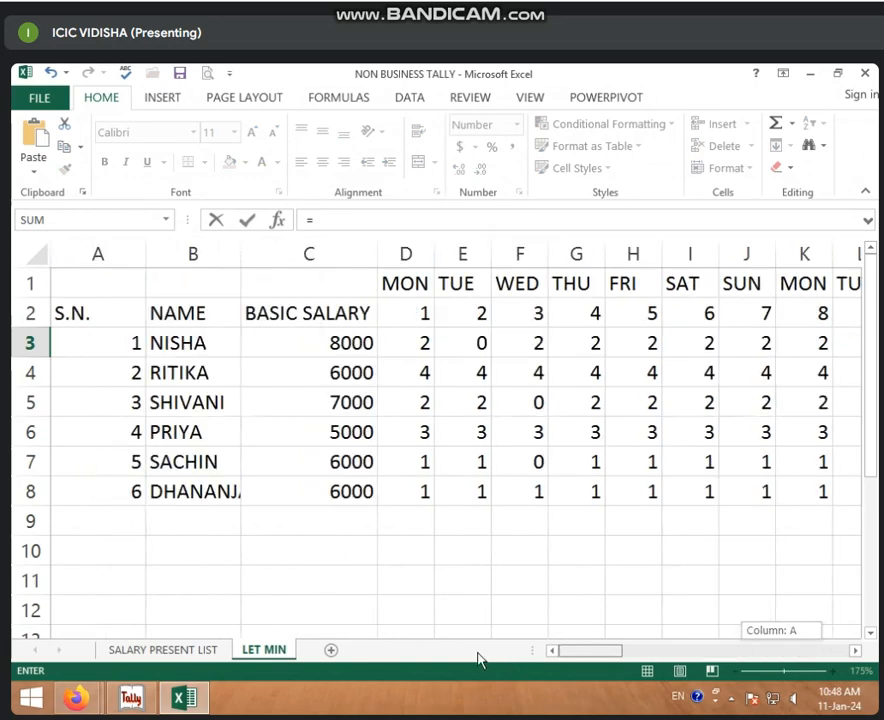
click(354, 343)
text(/31)
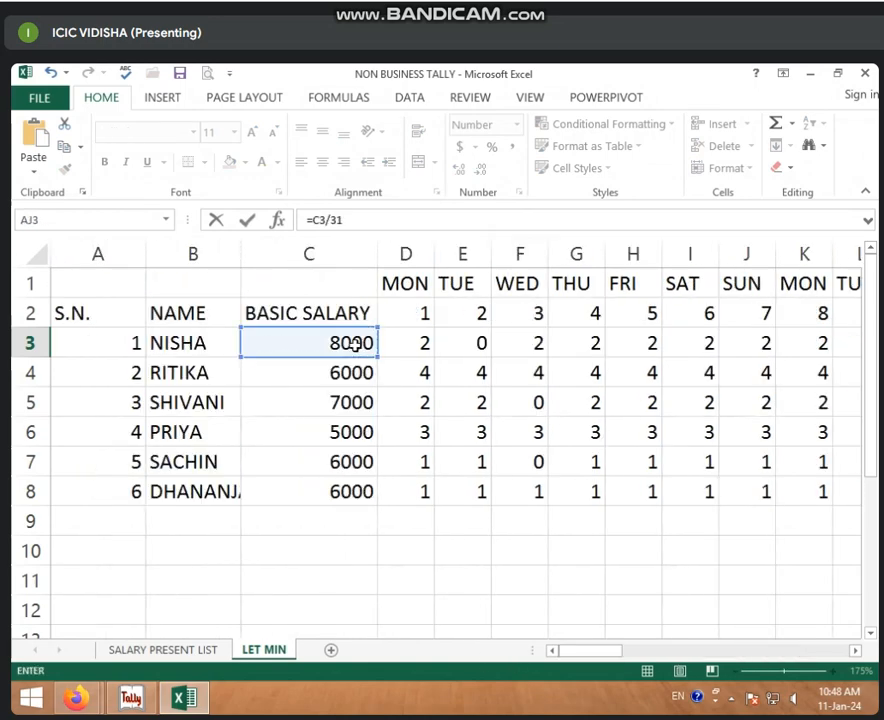
key(Return)
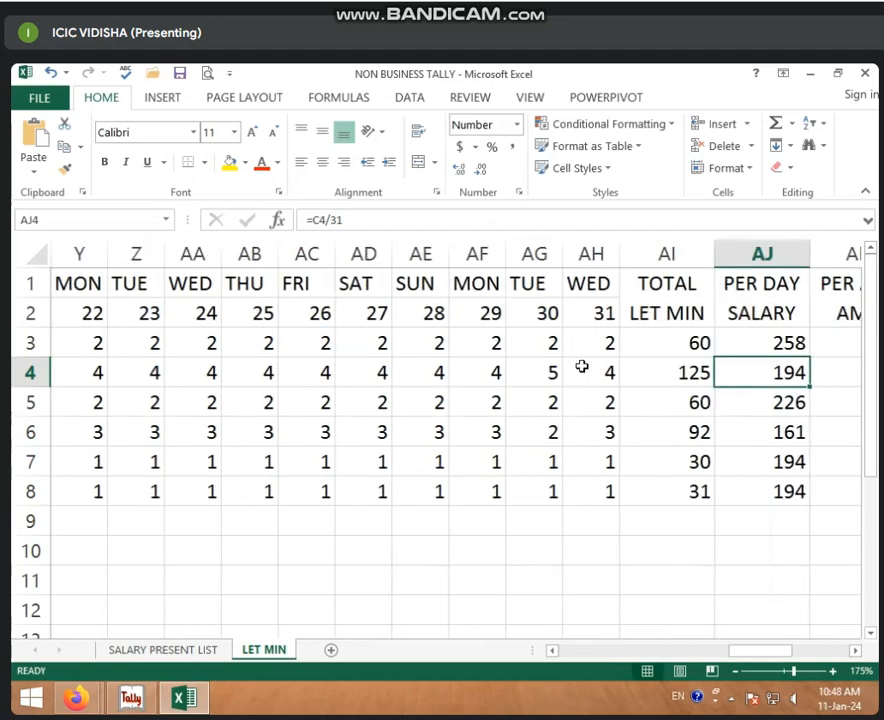
Compare the first employee's per-day salary, absence amount and work hours in AJ3, AK3 and AL3.
click(793, 343)
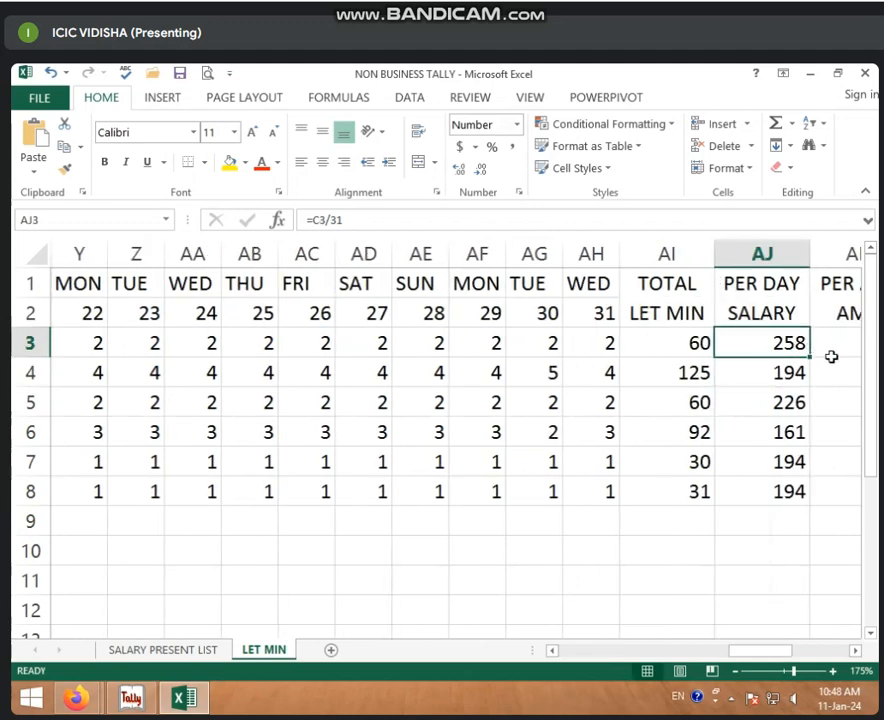
click(831, 356)
key(Right)
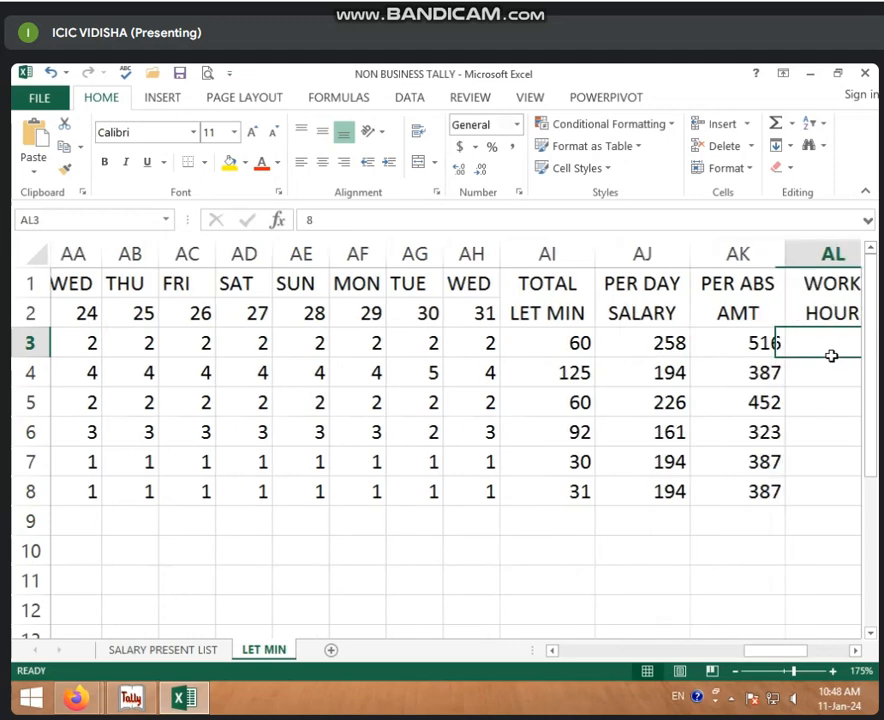
click(648, 346)
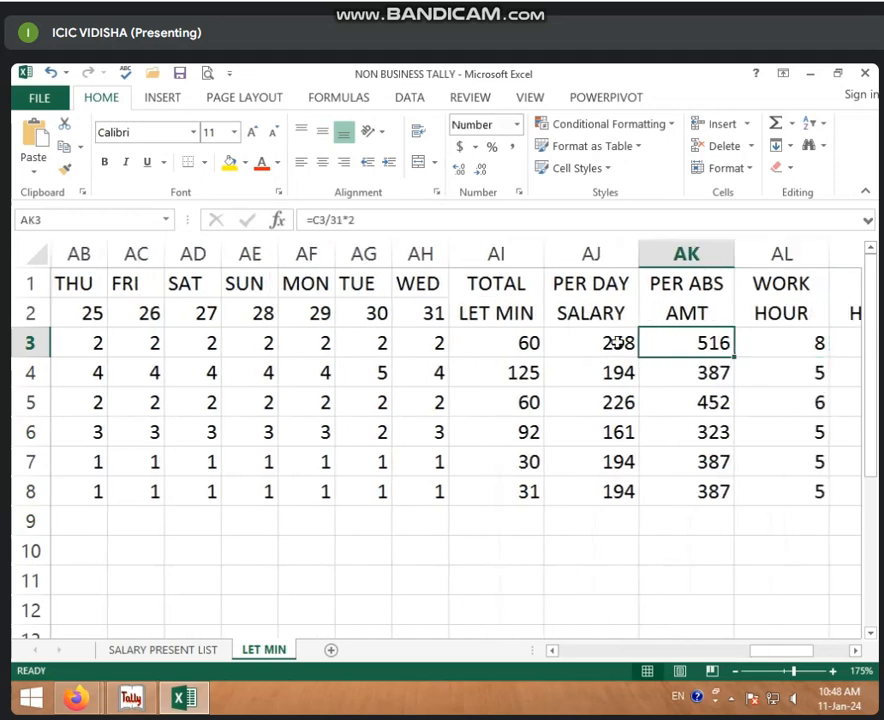
click(617, 342)
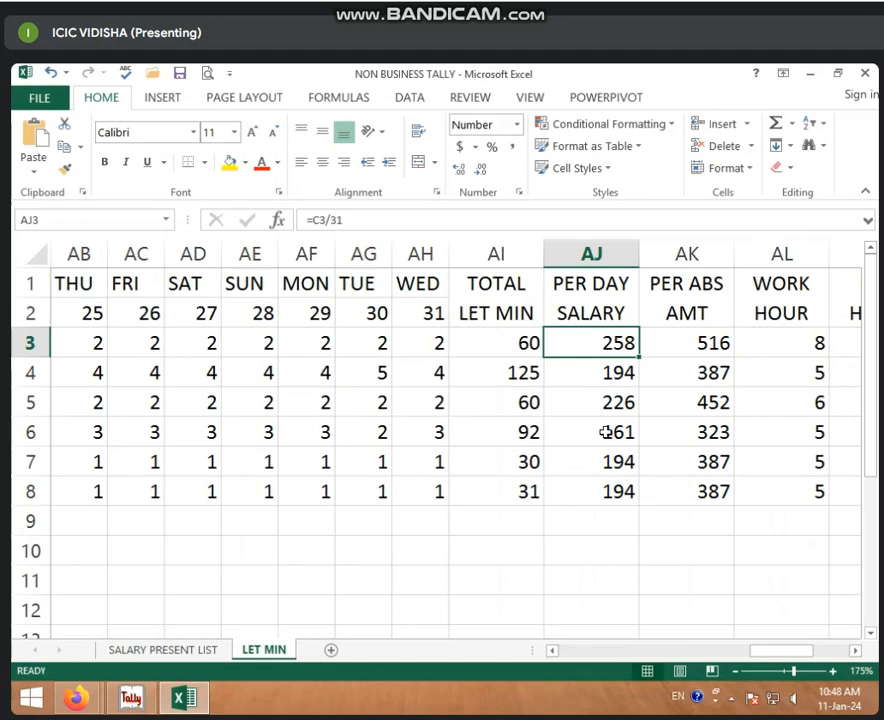
Clear the per-absence amount in AK3 and enter the formula =C3/31*2 in it again.
click(689, 339)
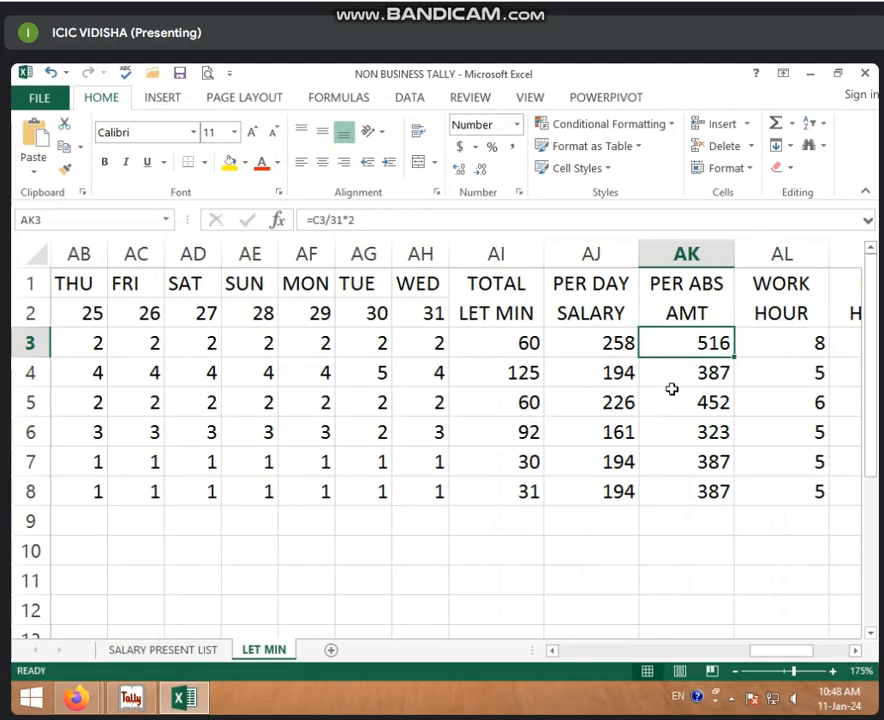
key(F2)
key(BackSpace)
key(BackSpace)
key(BackSpace)
key(BackSpace)
key(BackSpace)
key(BackSpace)
key(BackSpace)
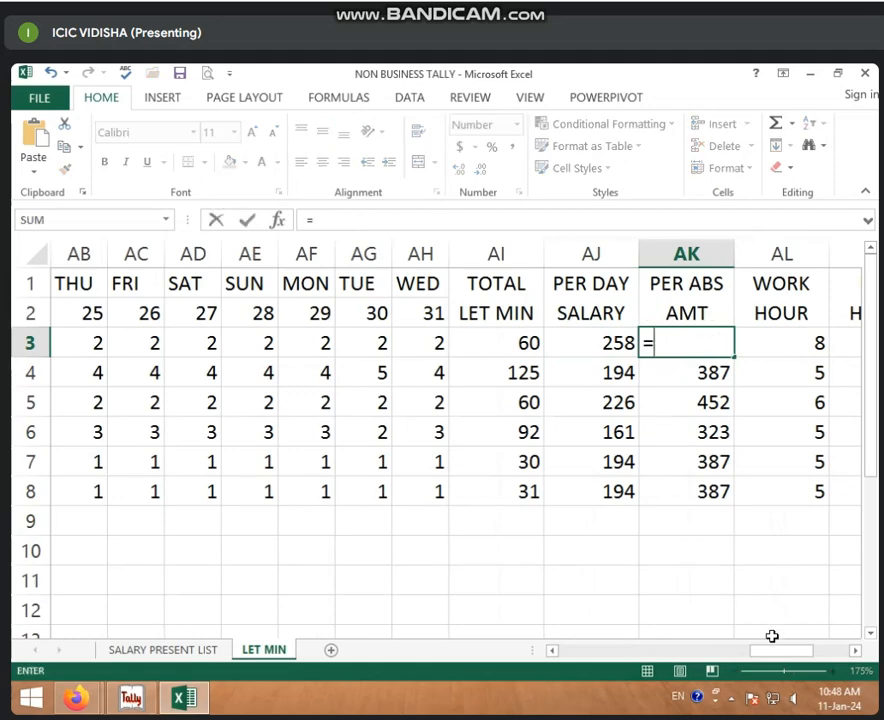
drag(772, 650, 556, 662)
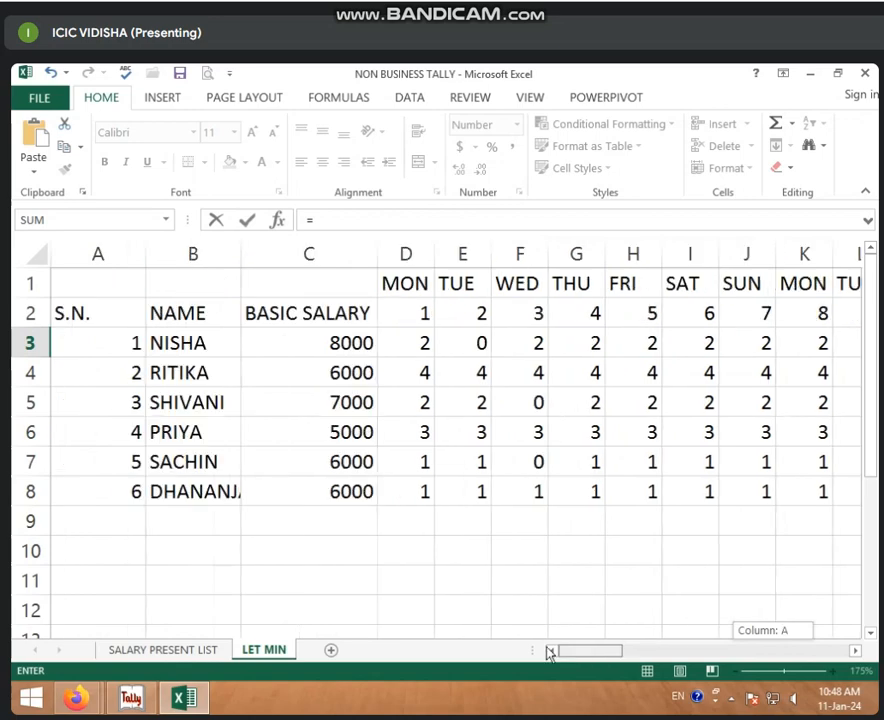
click(350, 347)
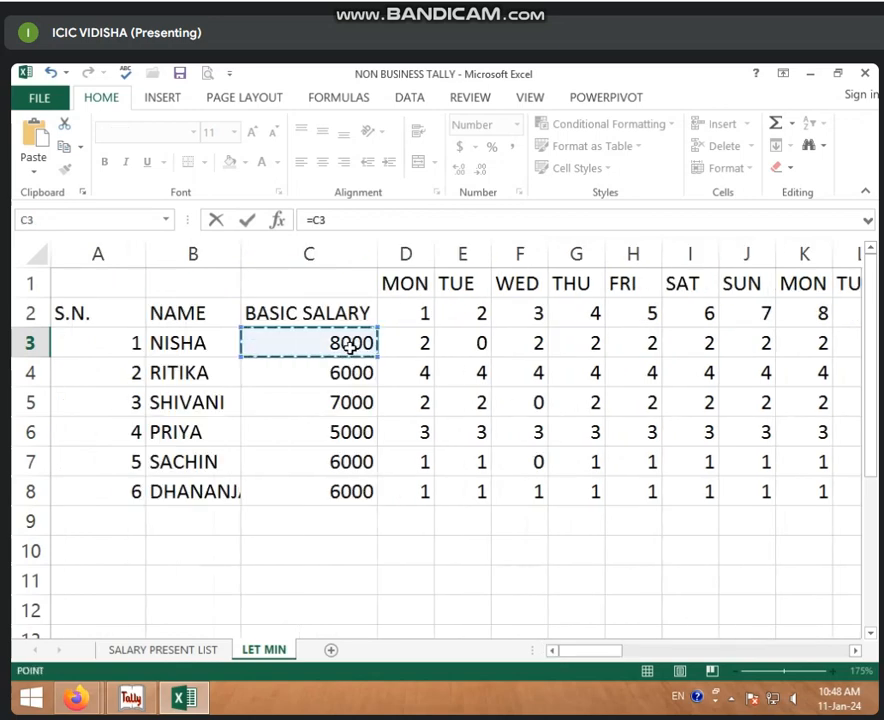
text(/)
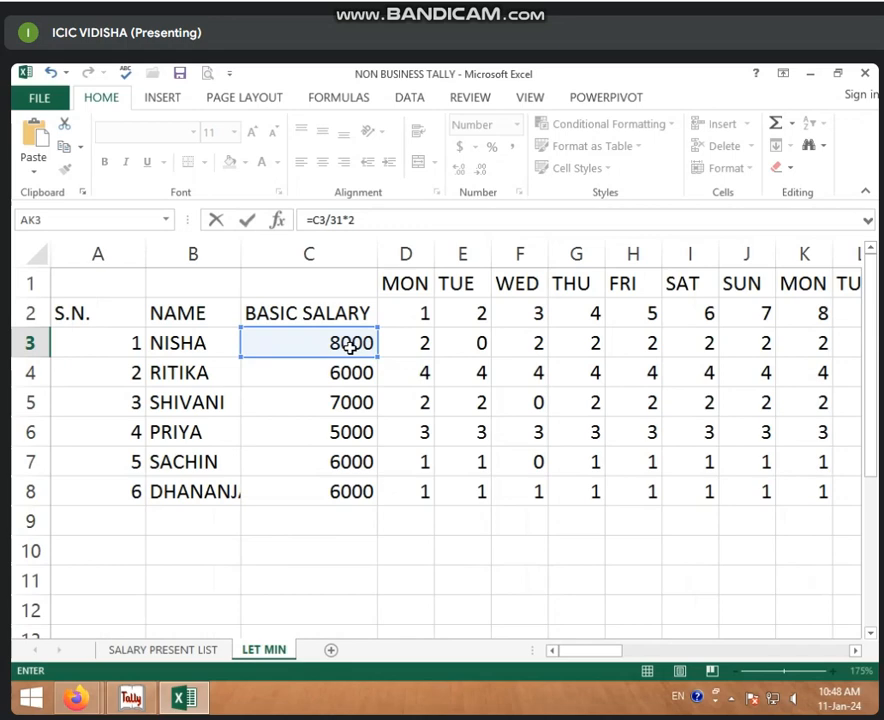
text(31*2)
key(Return)
Compare the first employee's per-day salary formula in AJ3 with the per-absence amount formula in AK3.
click(773, 341)
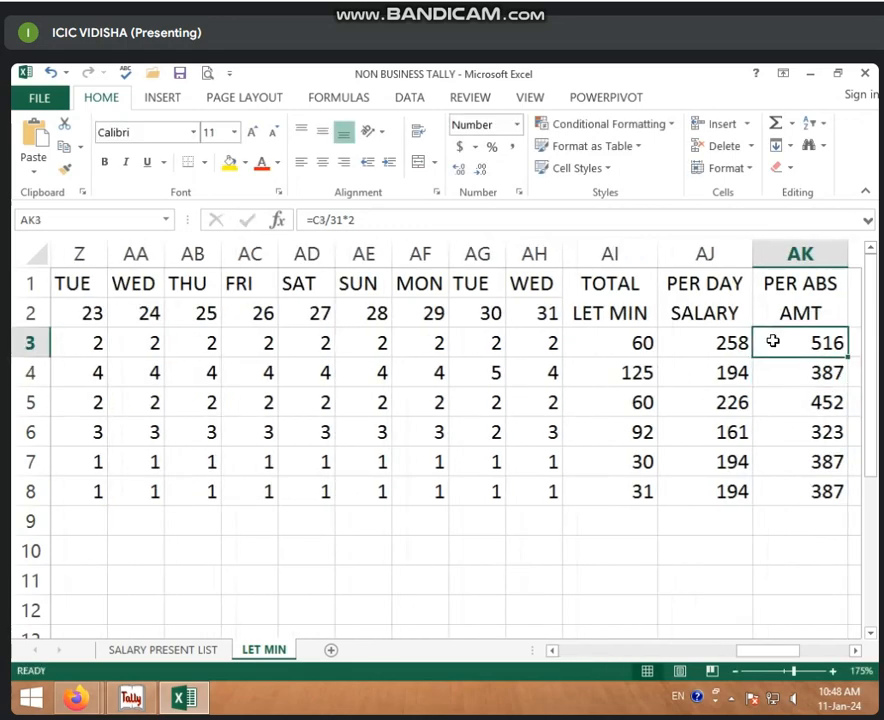
key(Right)
click(619, 339)
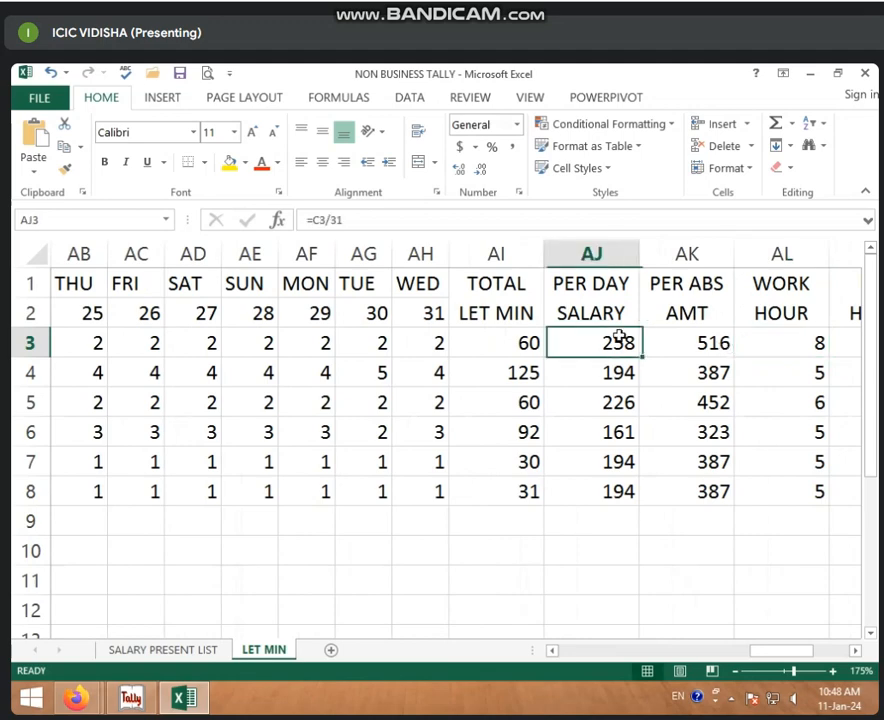
click(680, 351)
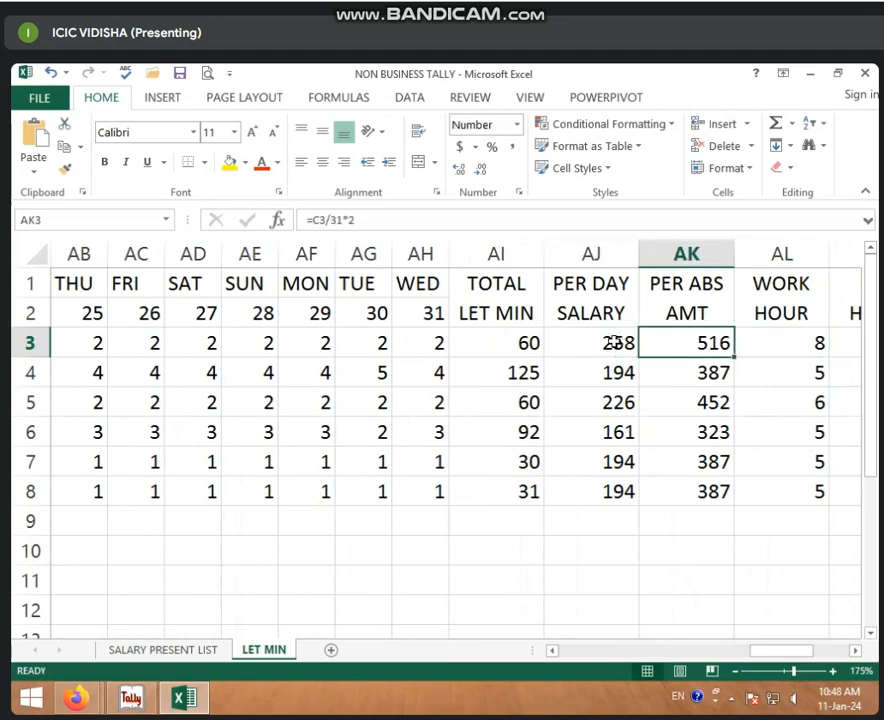
click(619, 339)
click(686, 343)
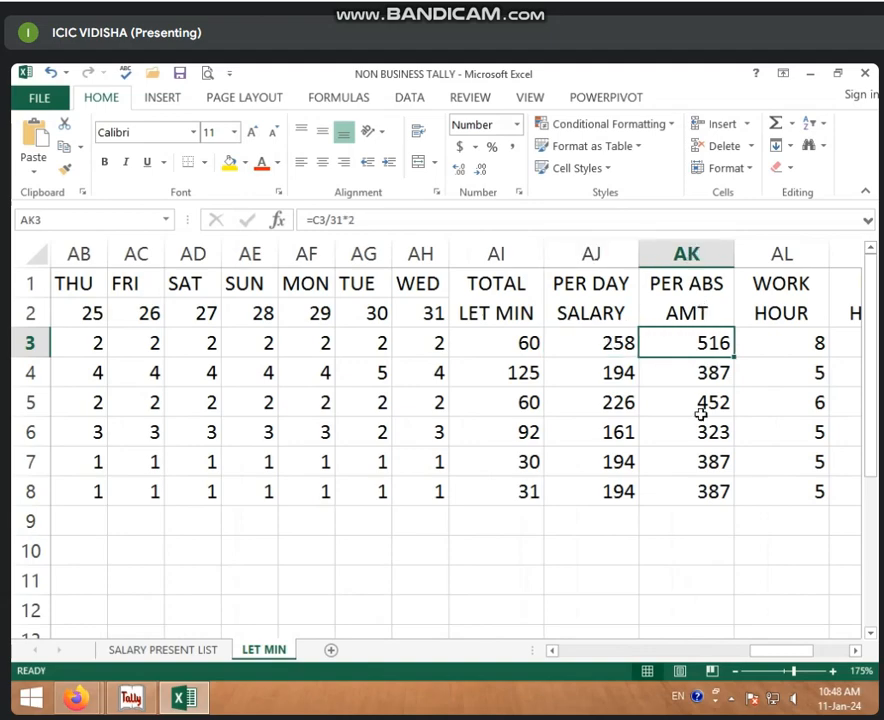